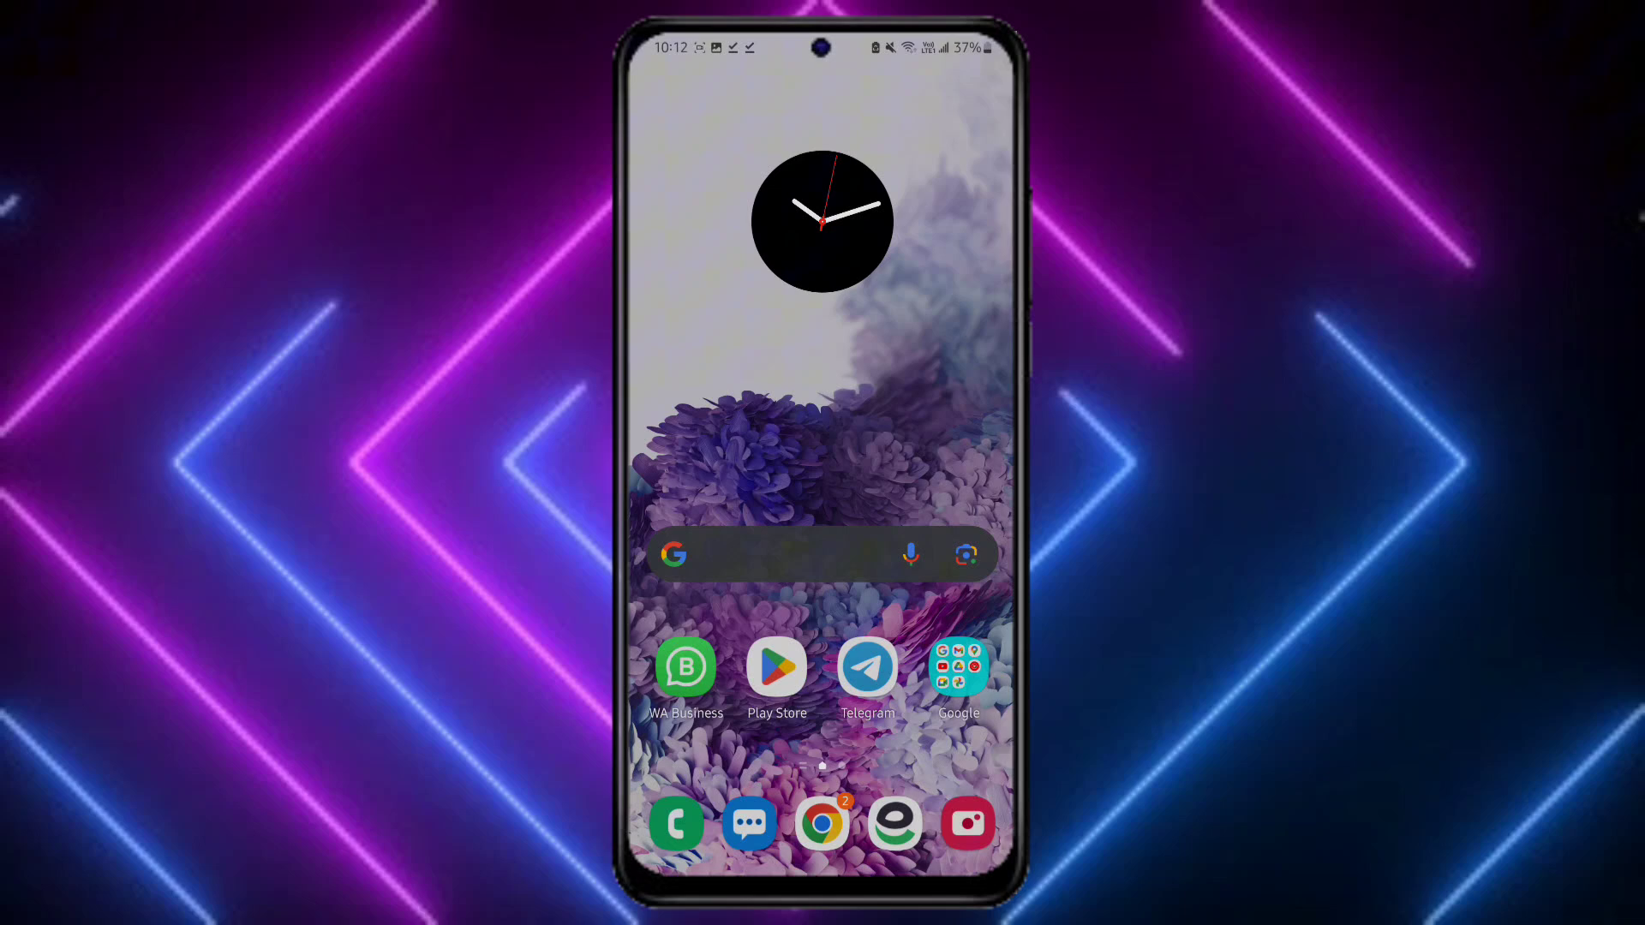
scroll(828, 553, down, 3)
scroll(710, 639, left, 3)
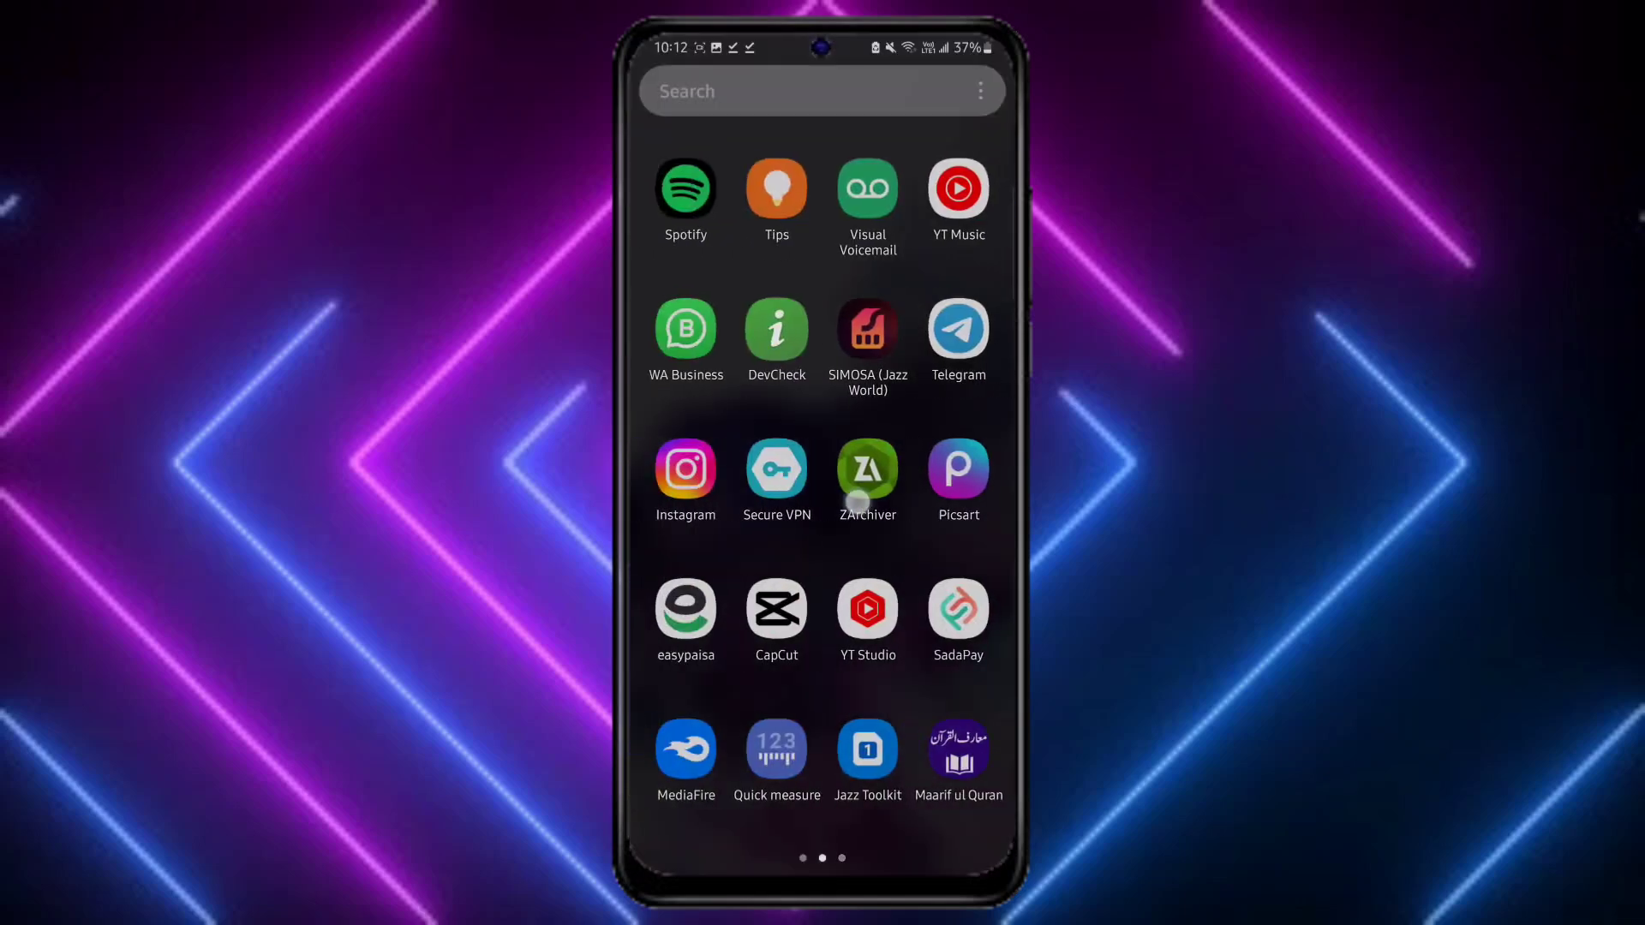
- Launch ZArchiver in the Download folder and start a file search from the overflow menu
click(867, 469)
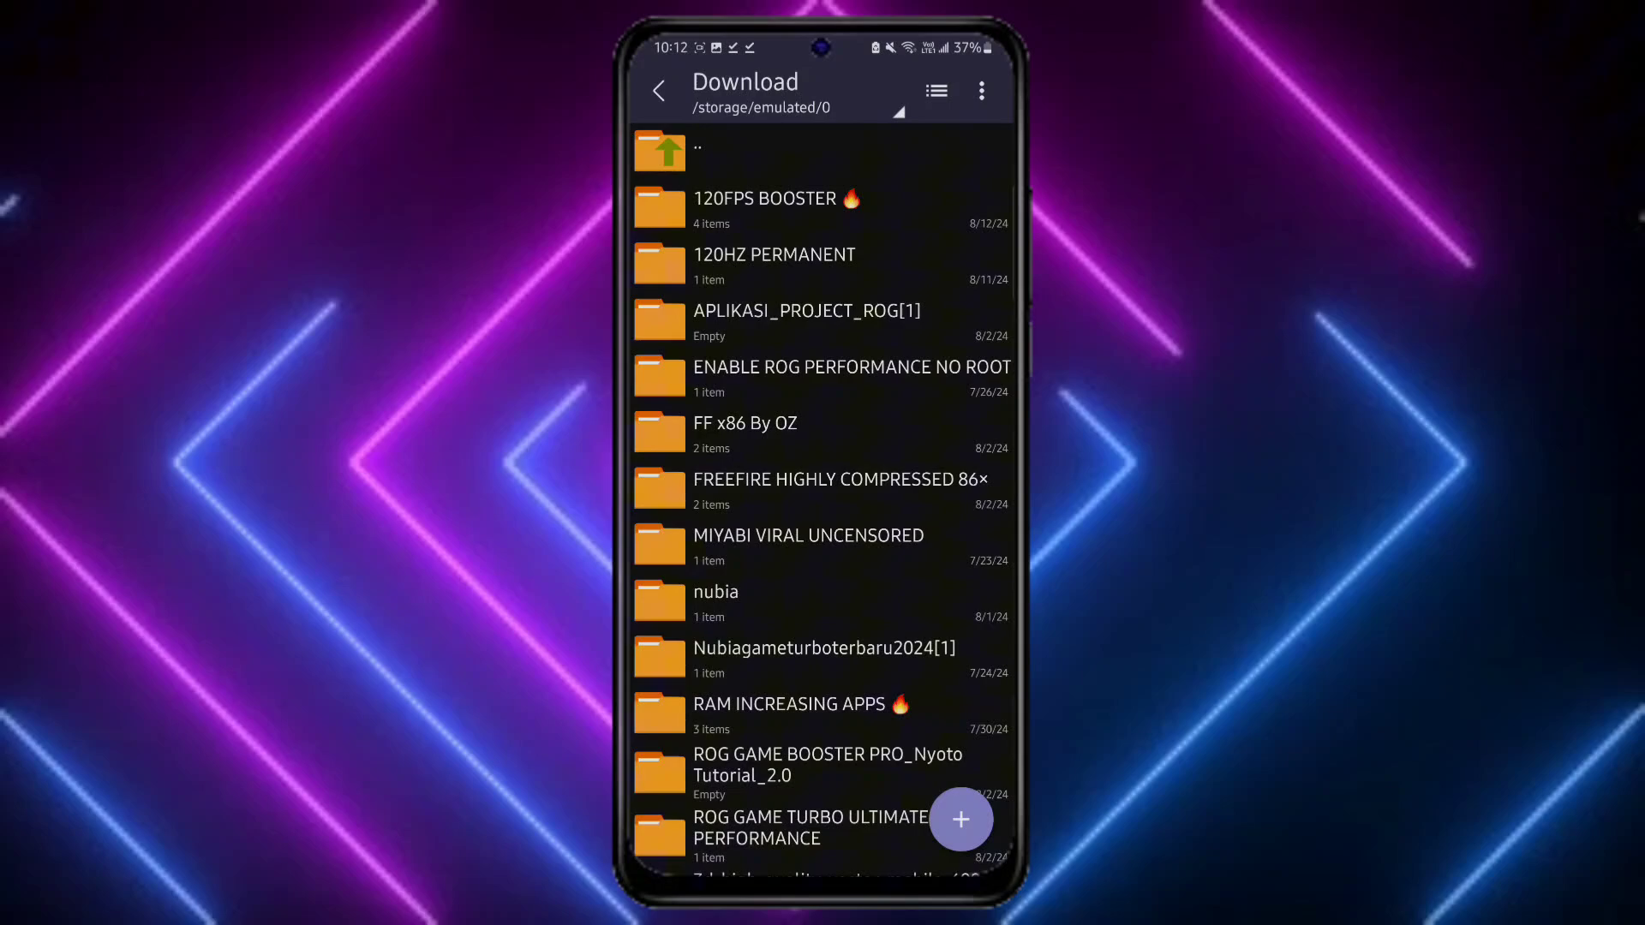
scroll(823, 514, down, 10)
scroll(823, 515, down, 10)
scroll(822, 513, down, 10)
scroll(823, 514, down, 10)
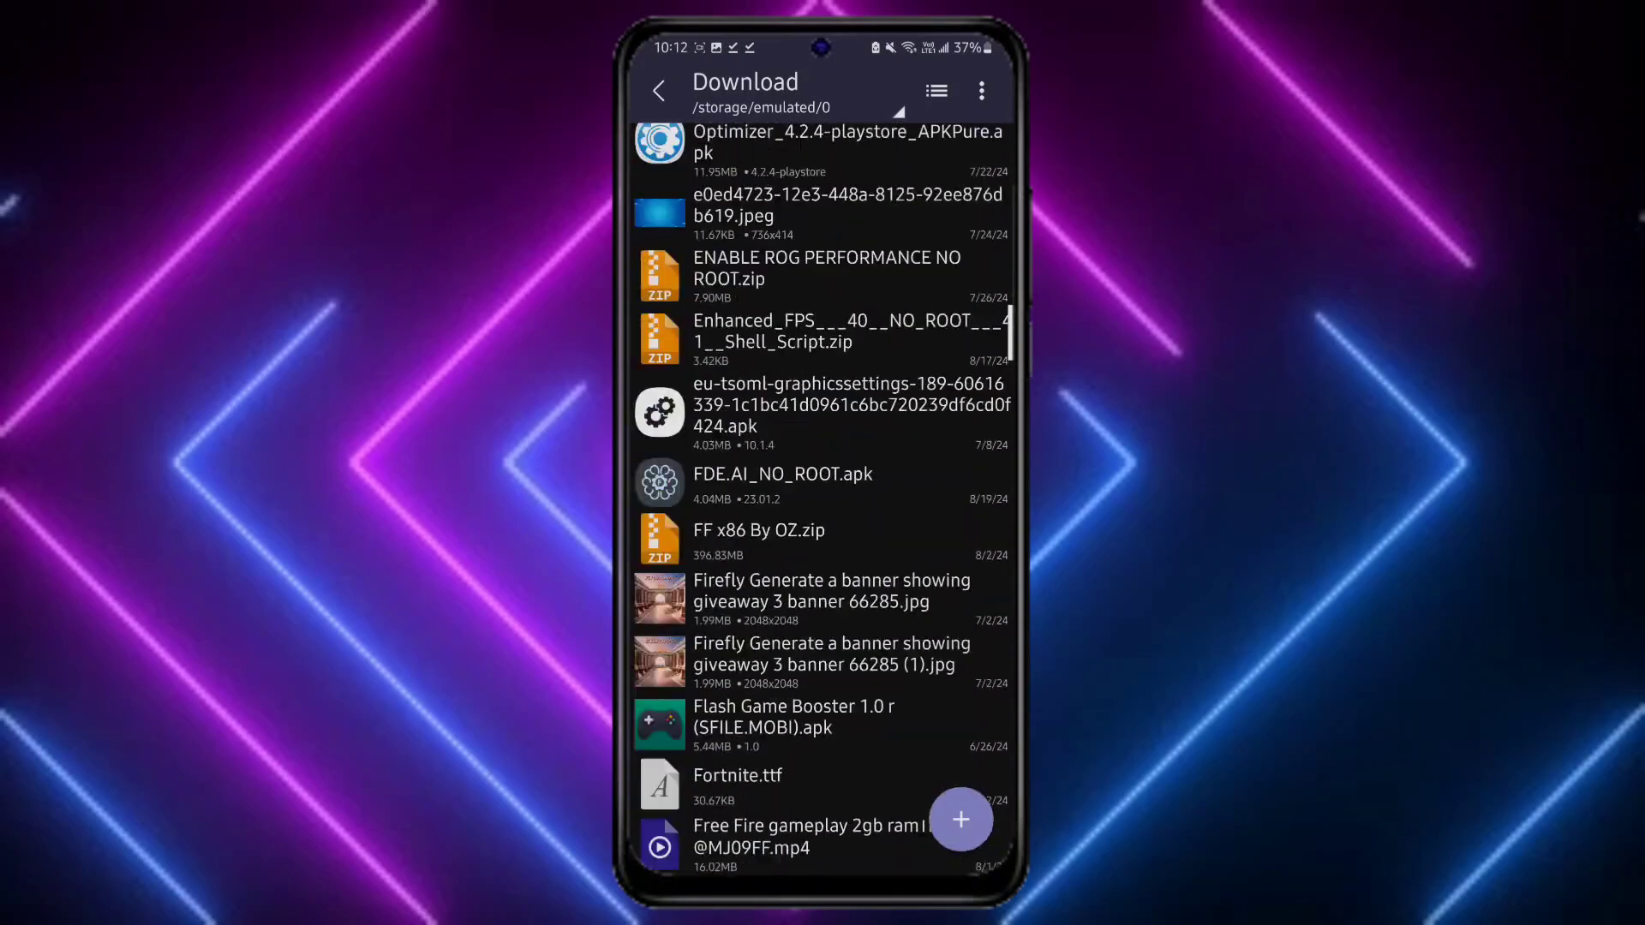
scroll(822, 514, down, 10)
scroll(823, 515, down, 8)
scroll(822, 514, down, 8)
scroll(835, 621, up, 10)
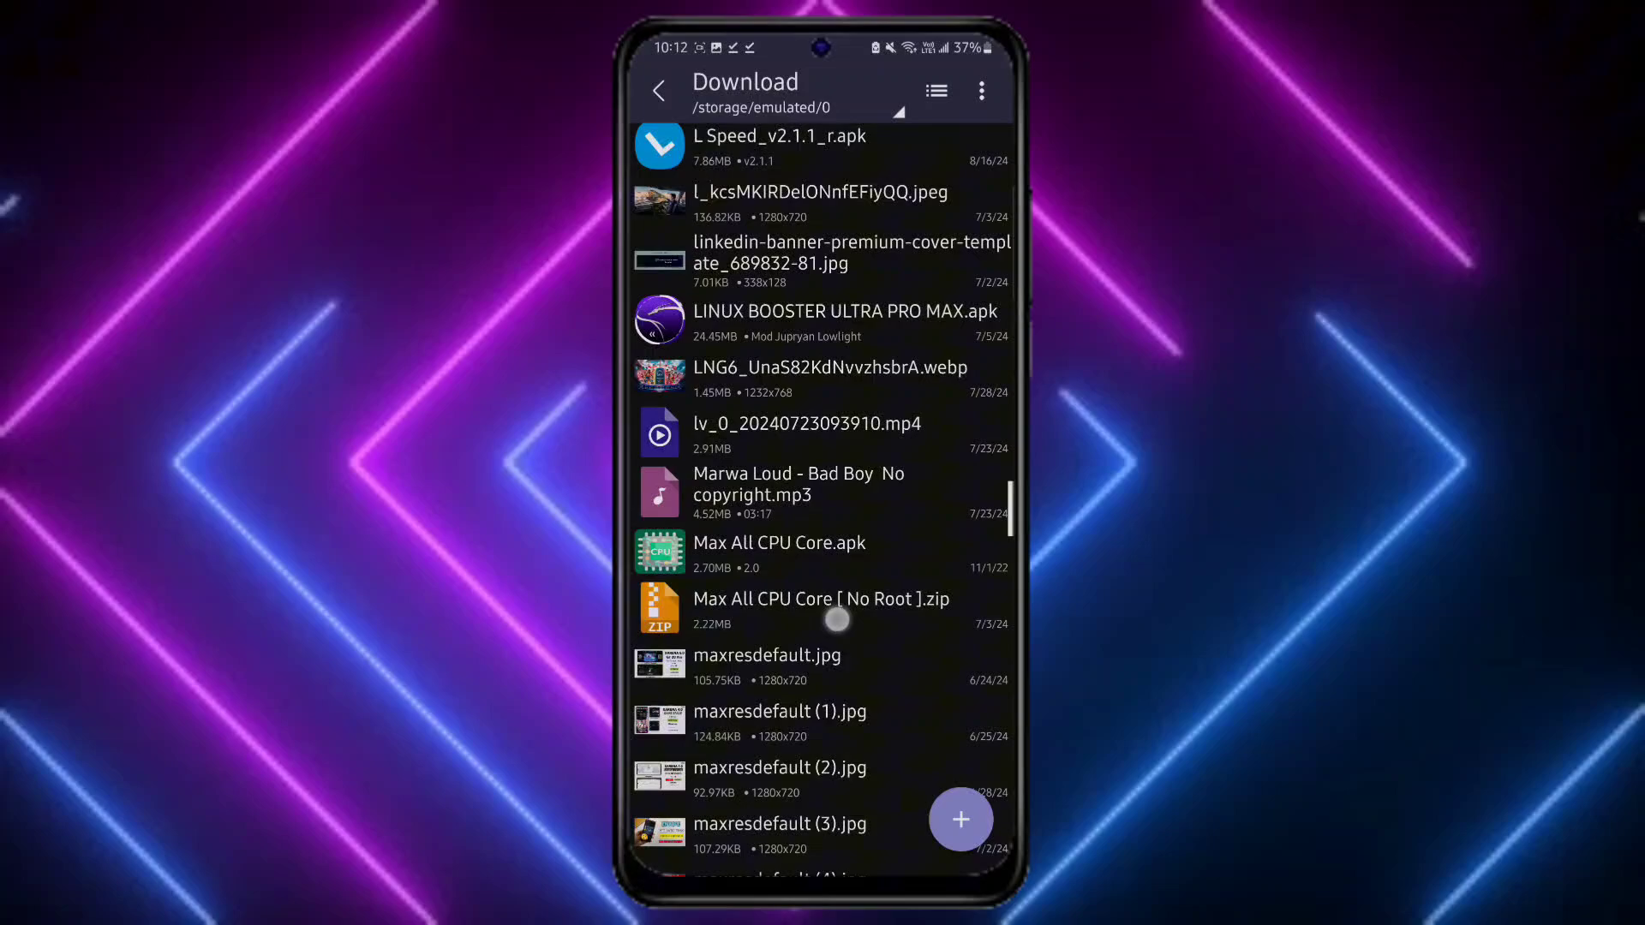
scroll(836, 622, up, 10)
scroll(822, 515, up, 8)
scroll(823, 514, down, 5)
scroll(907, 415, up, 3)
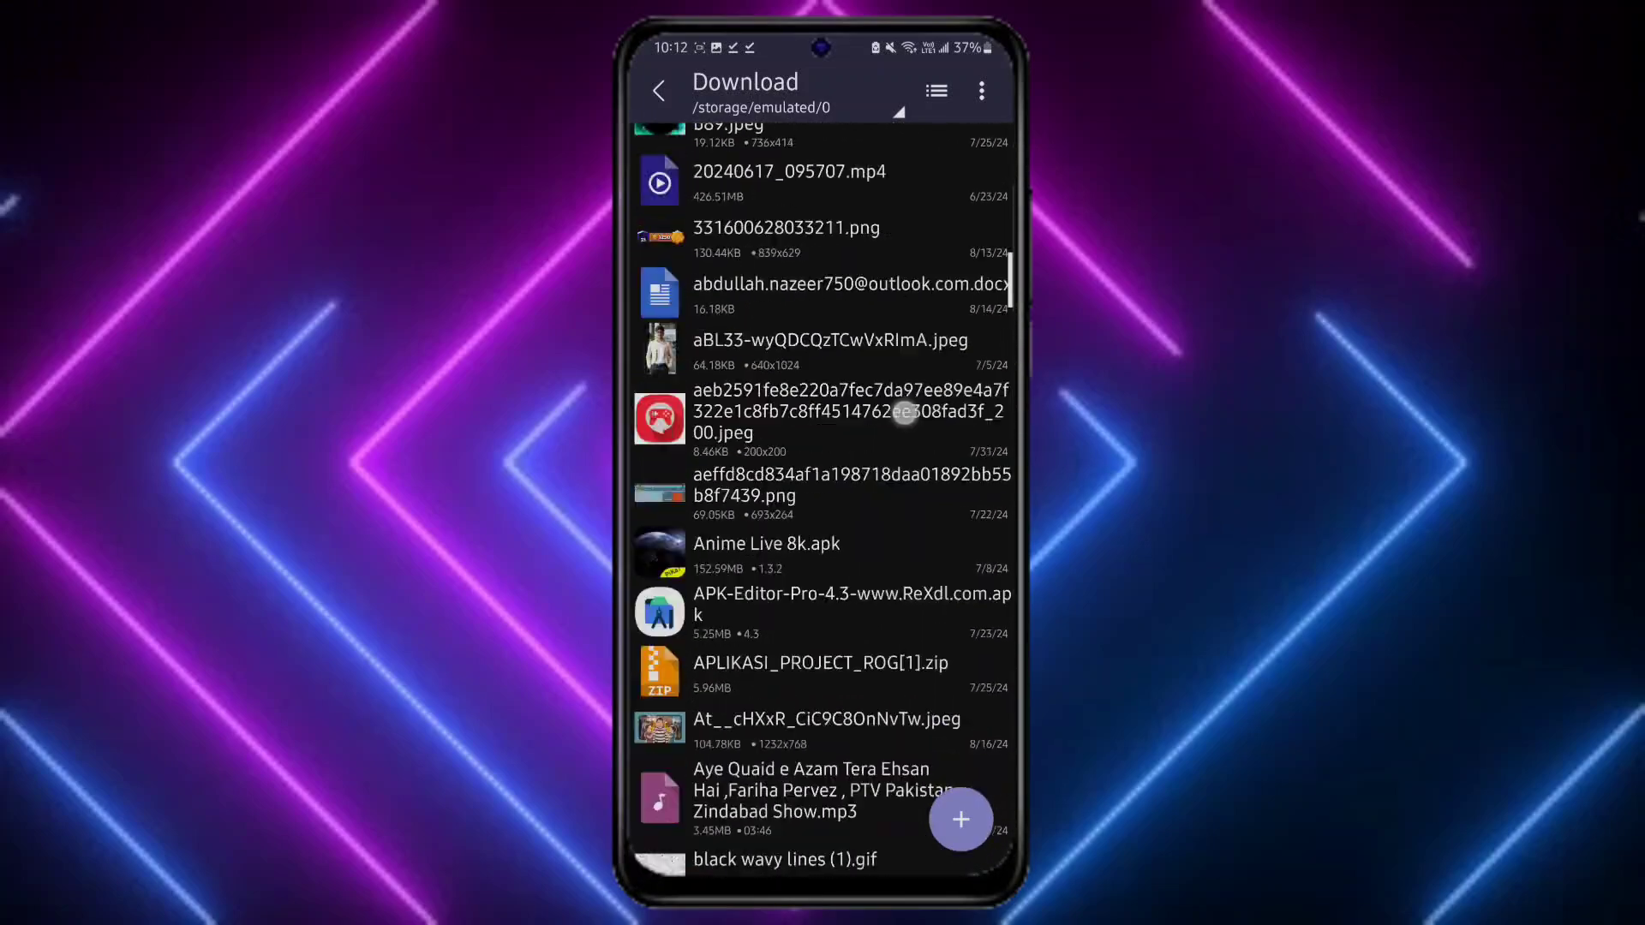
scroll(908, 414, down, 10)
scroll(824, 515, down, 10)
scroll(823, 515, down, 8)
scroll(822, 514, down, 5)
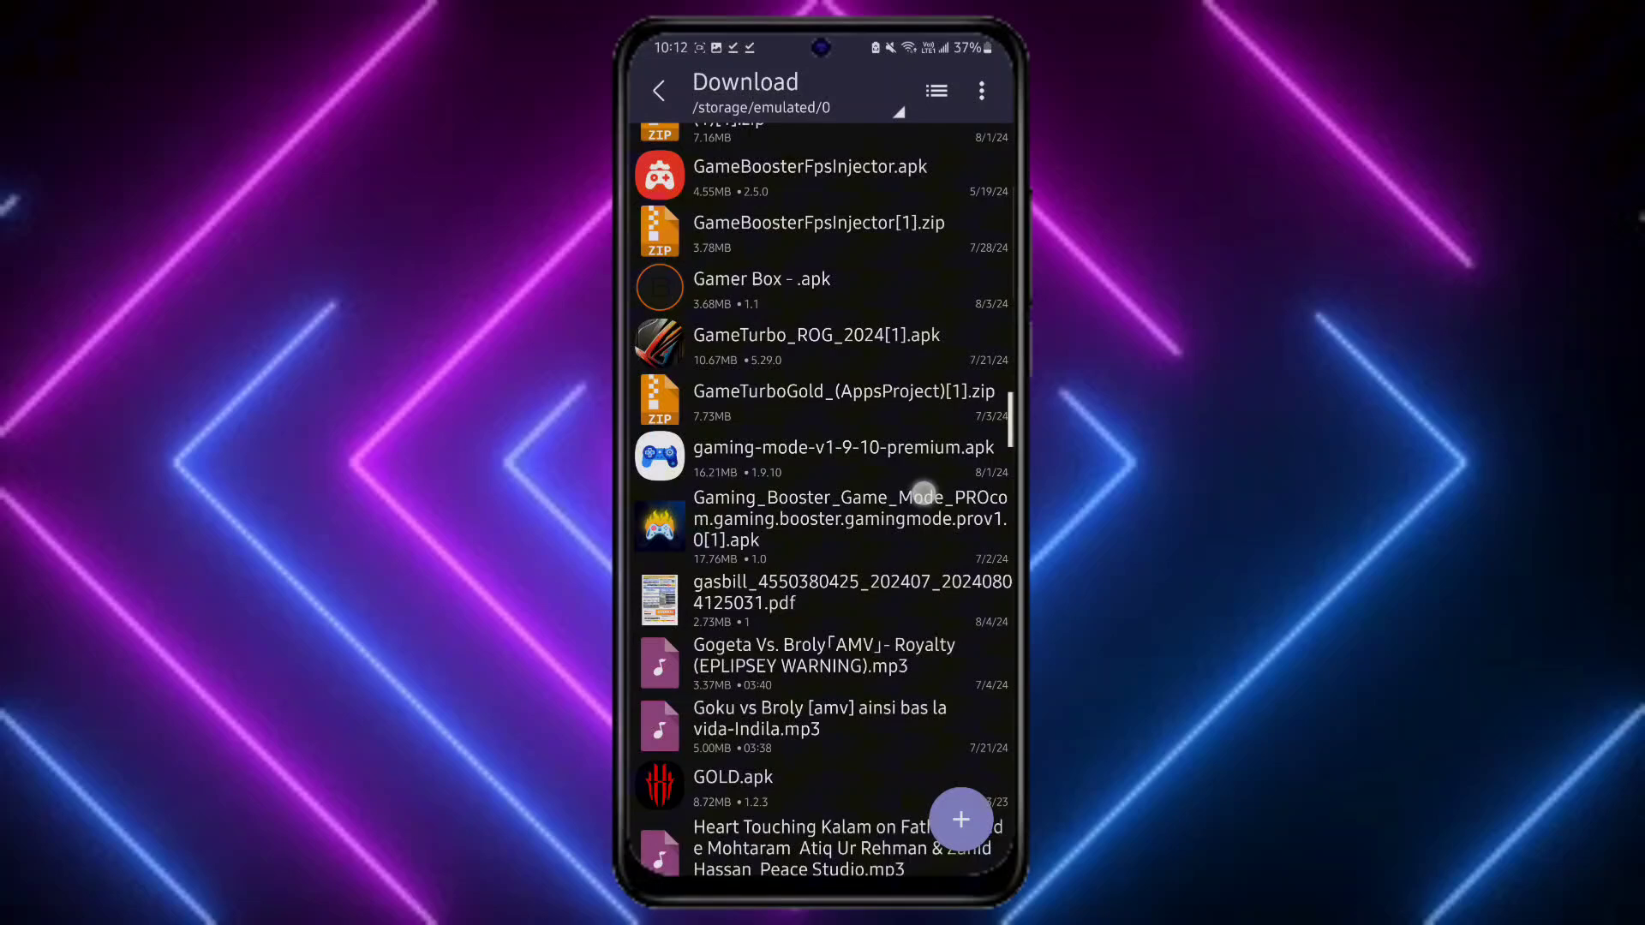
scroll(923, 491, down, 6)
scroll(823, 515, down, 8)
scroll(823, 514, down, 8)
scroll(822, 515, up, 12)
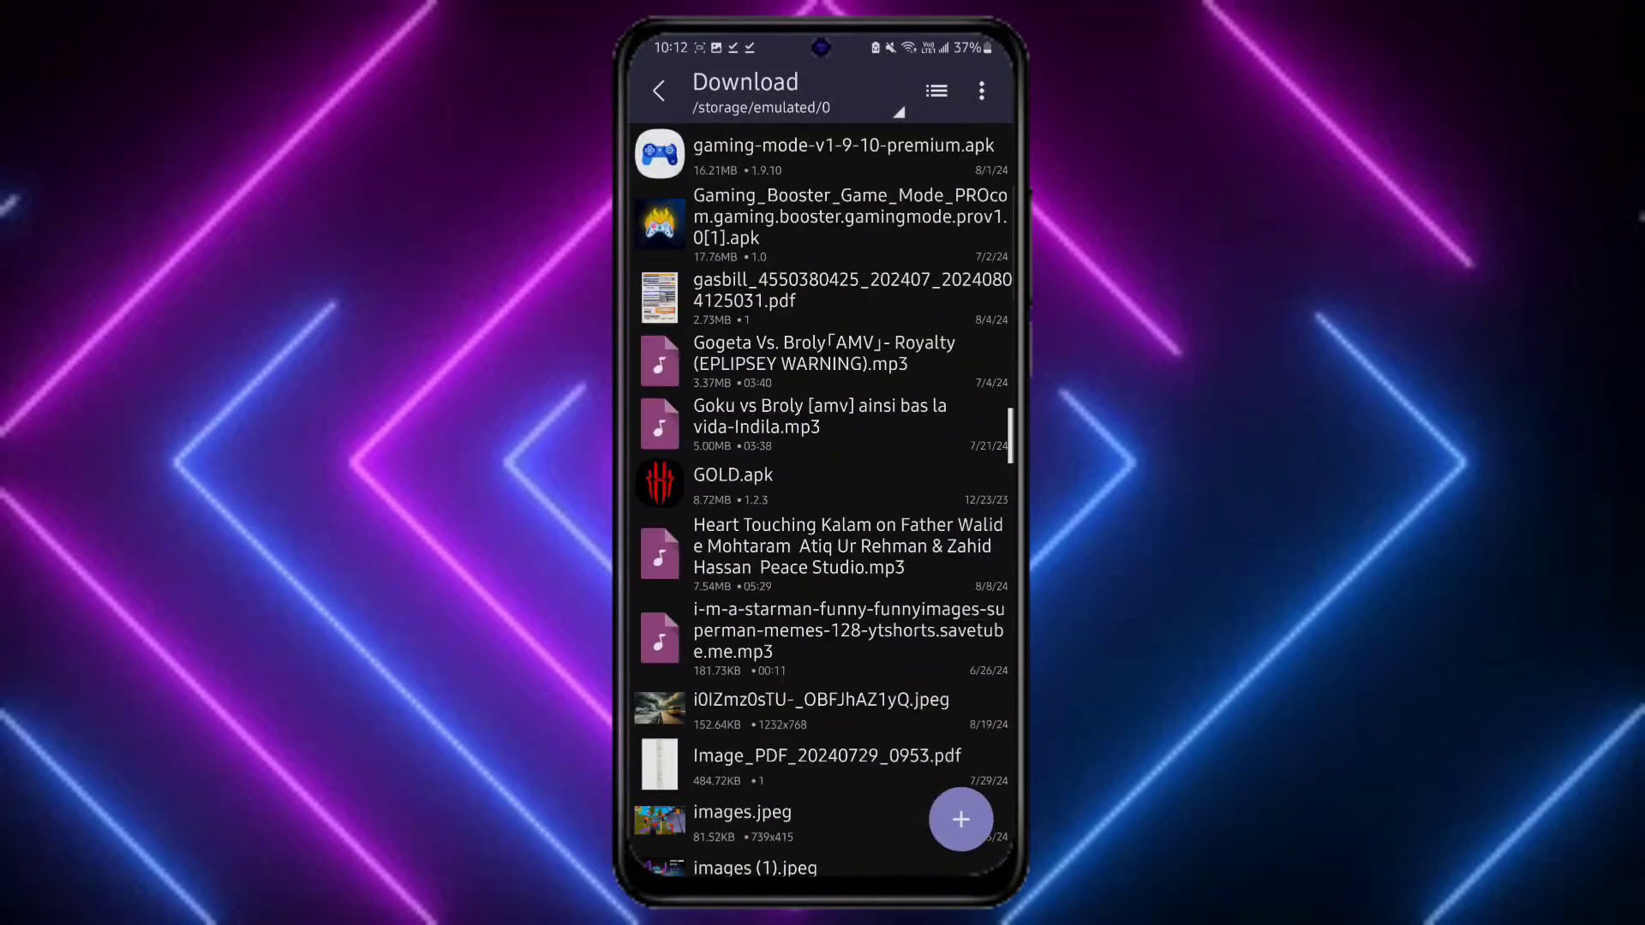
scroll(823, 513, up, 8)
scroll(822, 515, up, 6)
click(981, 90)
click(845, 142)
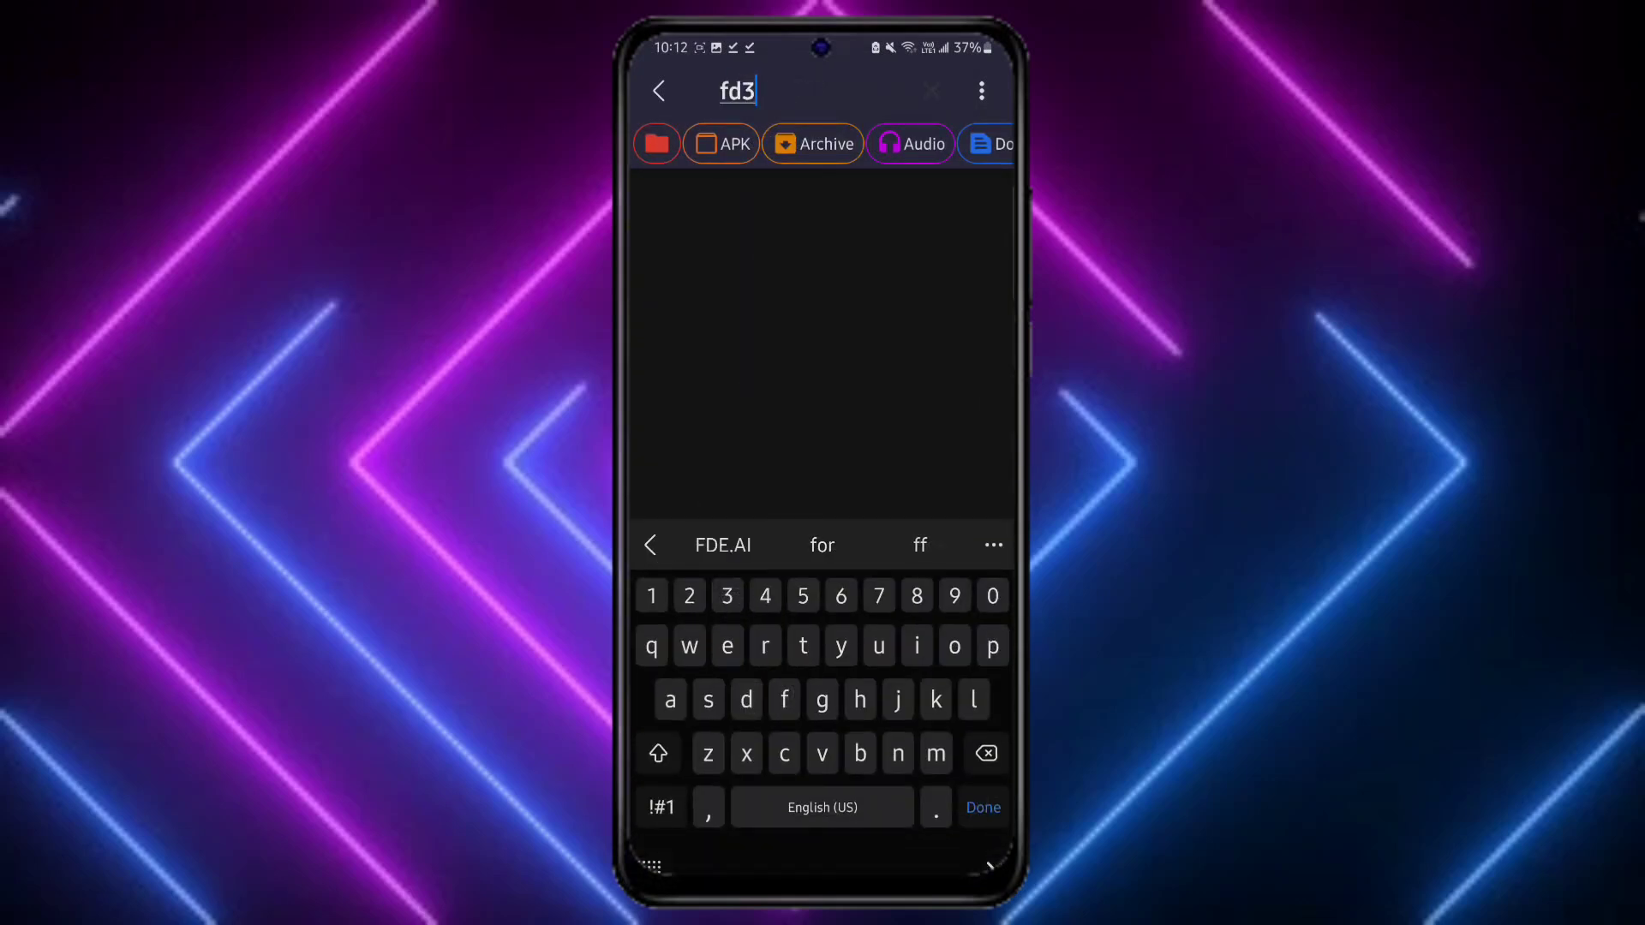
- Search for 'fde' and install FDE.AI_NO_ROOT.apk from the results
click(982, 806)
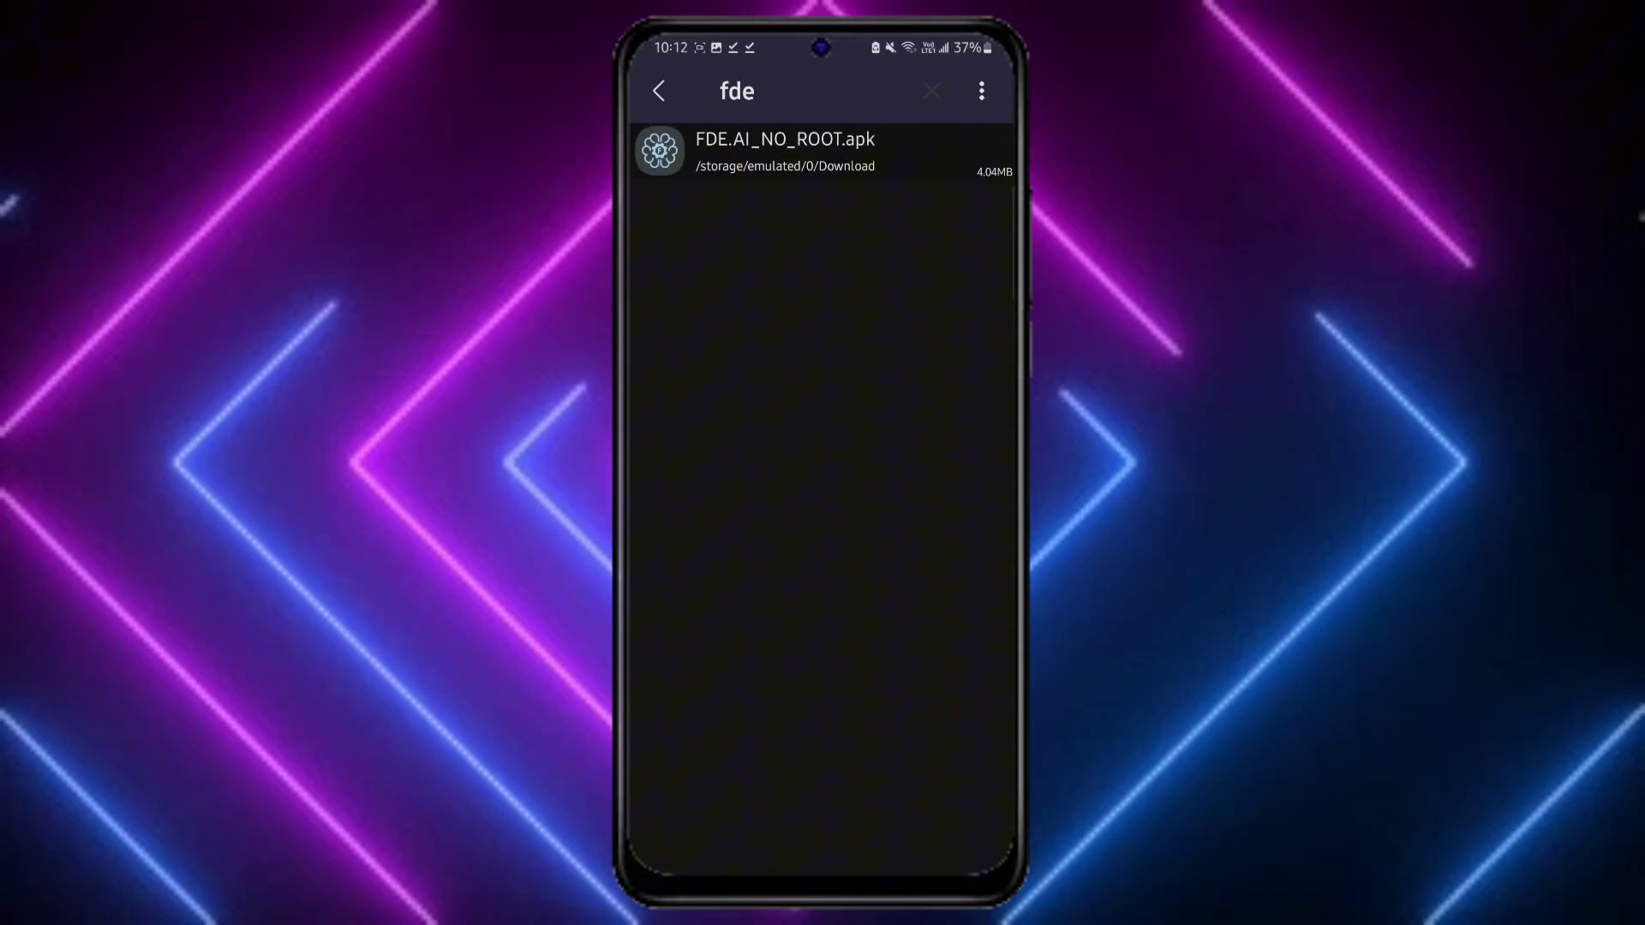
click(823, 152)
click(720, 628)
click(924, 530)
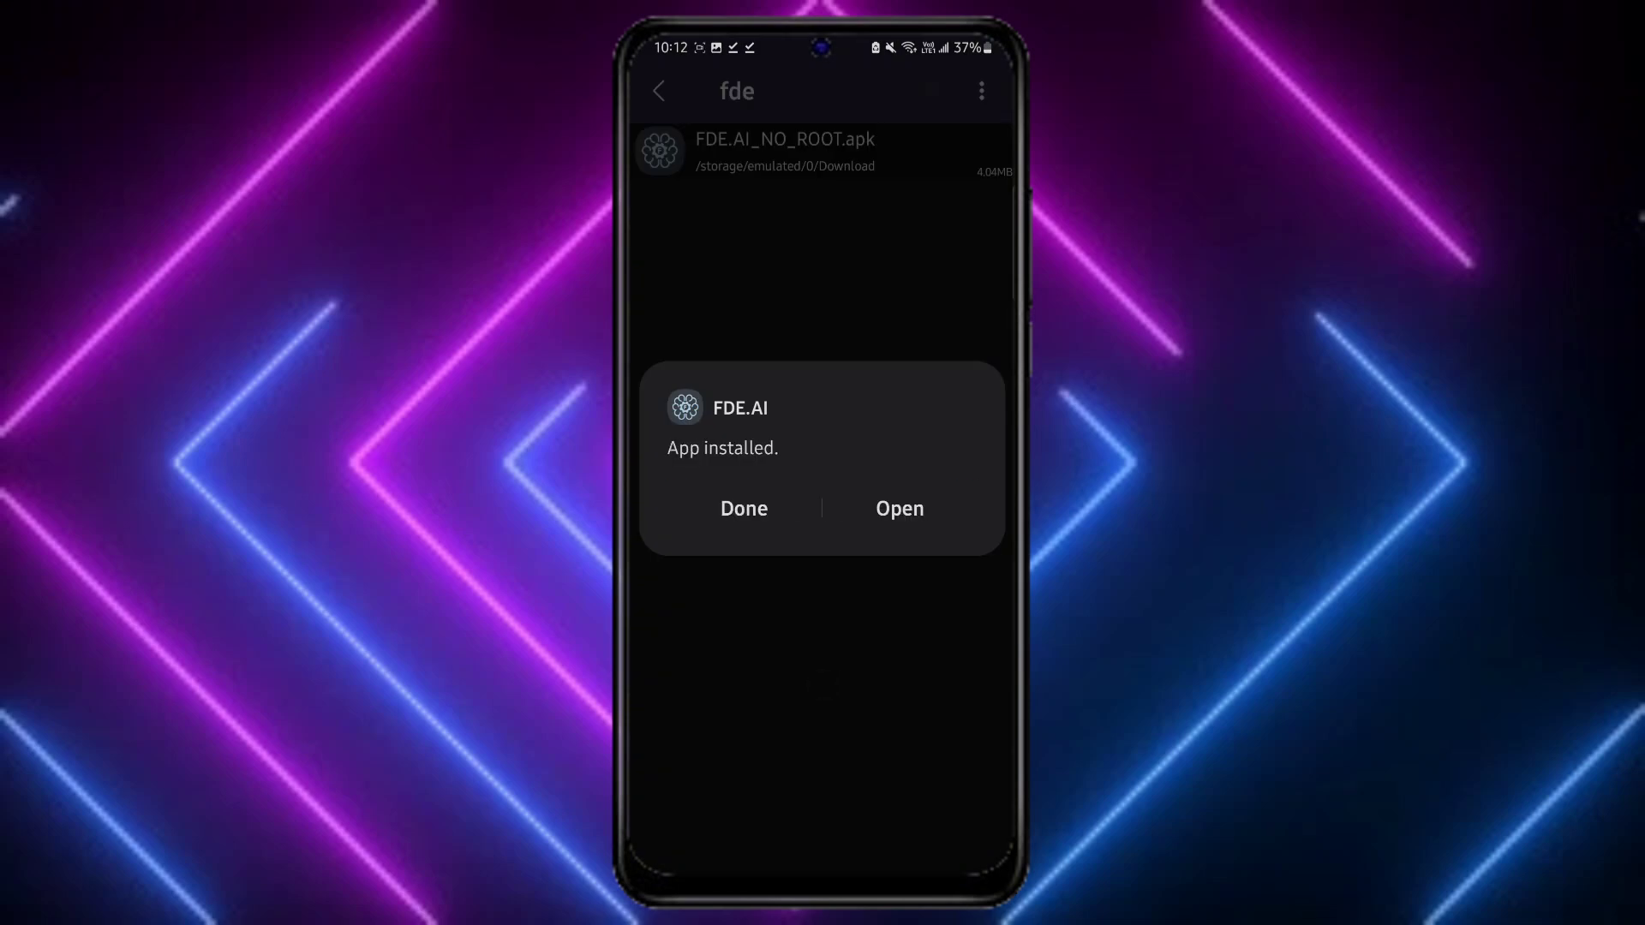
- Close ZArchiver from Recents and launch FDE.AI from the app drawer
click(744, 508)
click(917, 690)
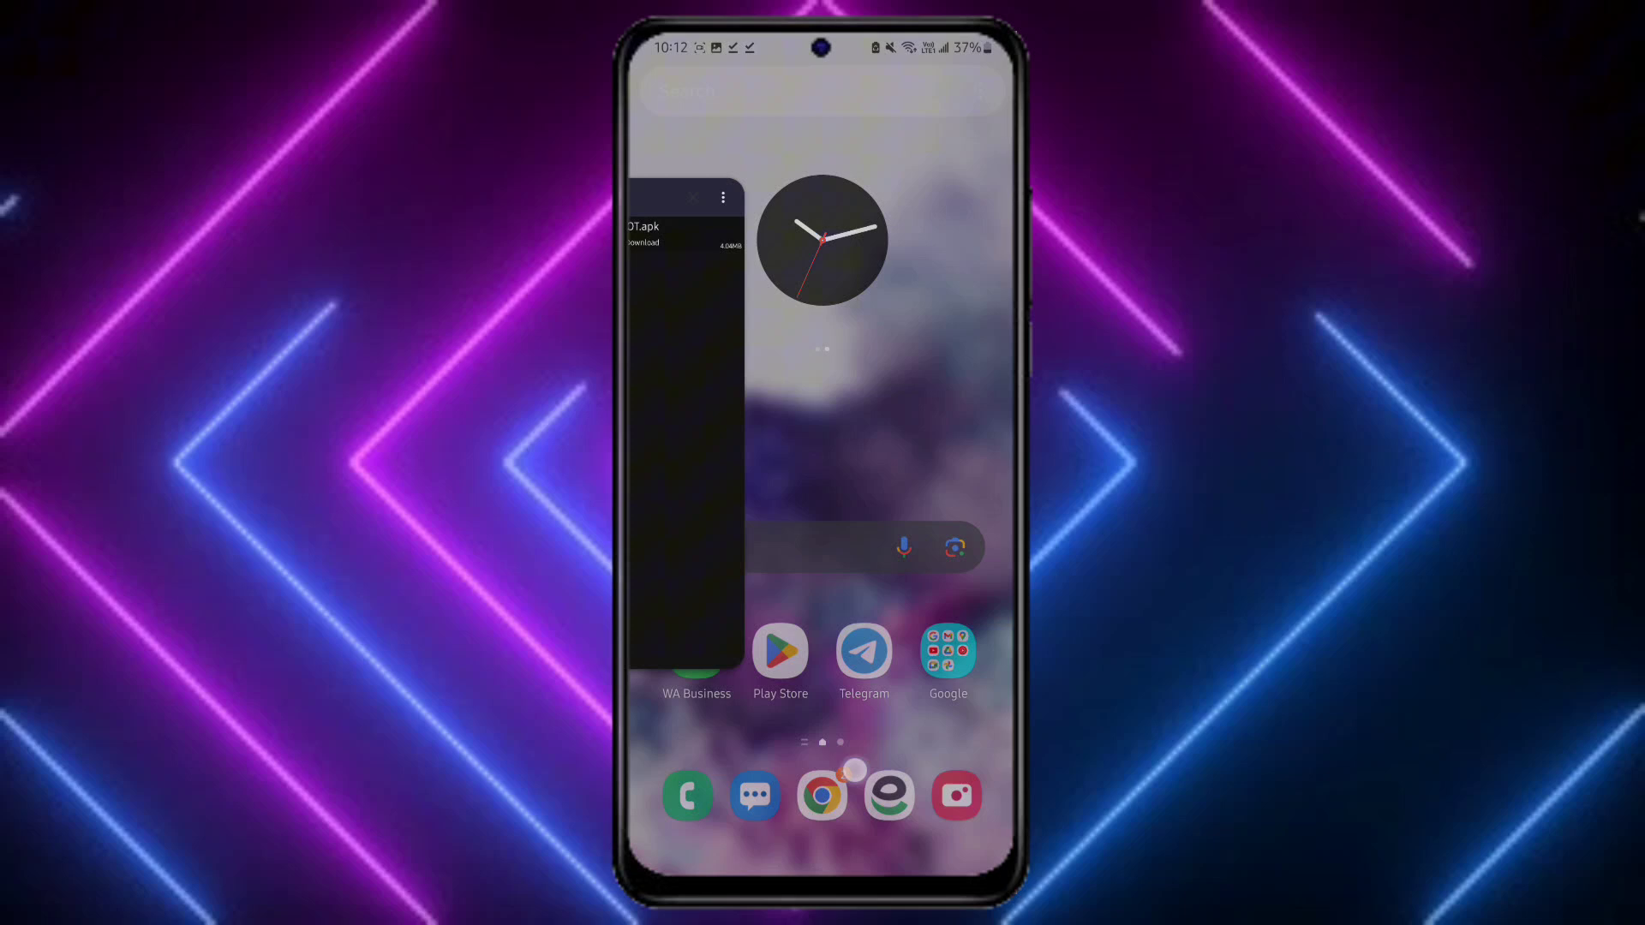
click(820, 835)
drag(952, 515, 694, 514)
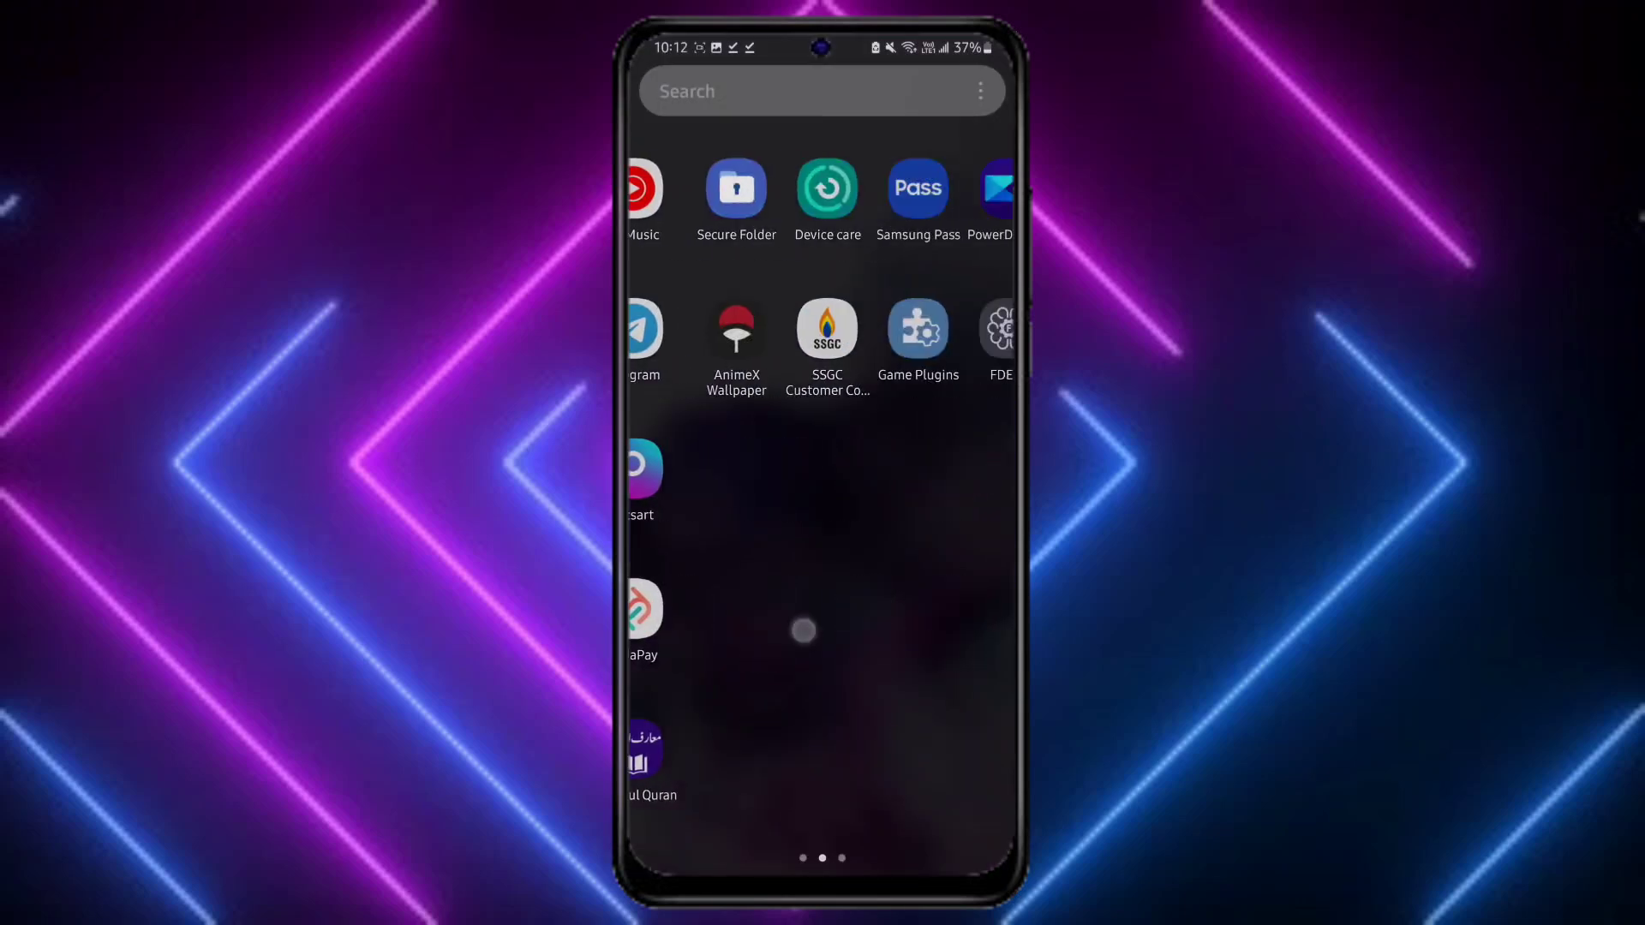
click(979, 321)
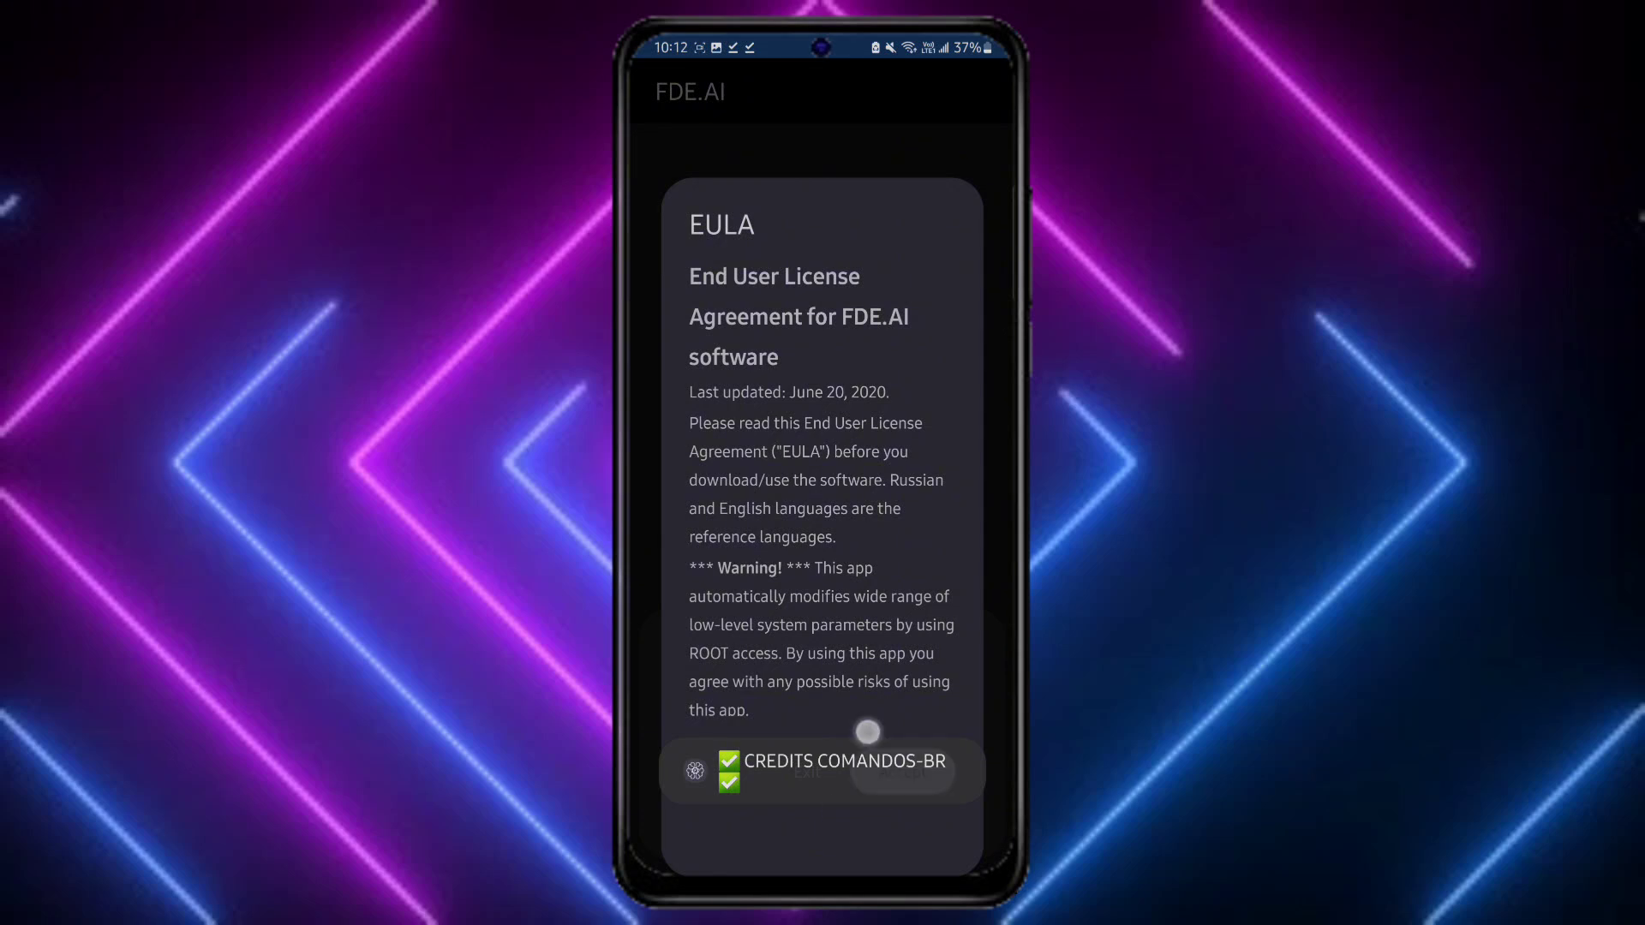
- Accept the EULA, continue past the disclaimer, and close the promo, changelog and Support dialogs
click(904, 771)
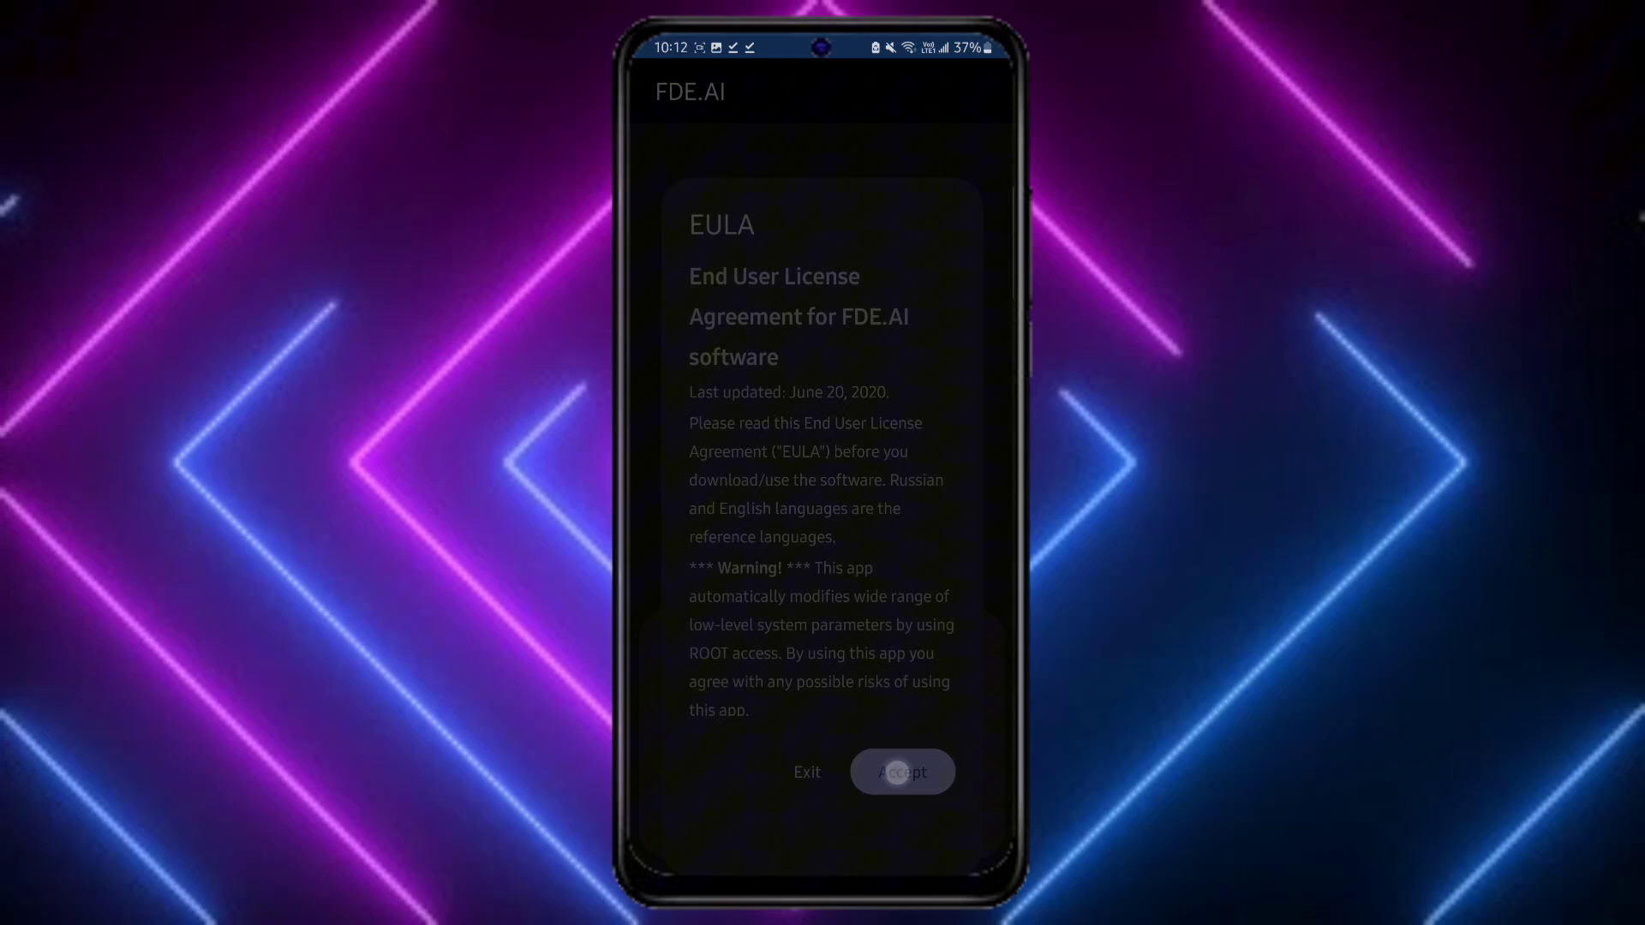
click(928, 822)
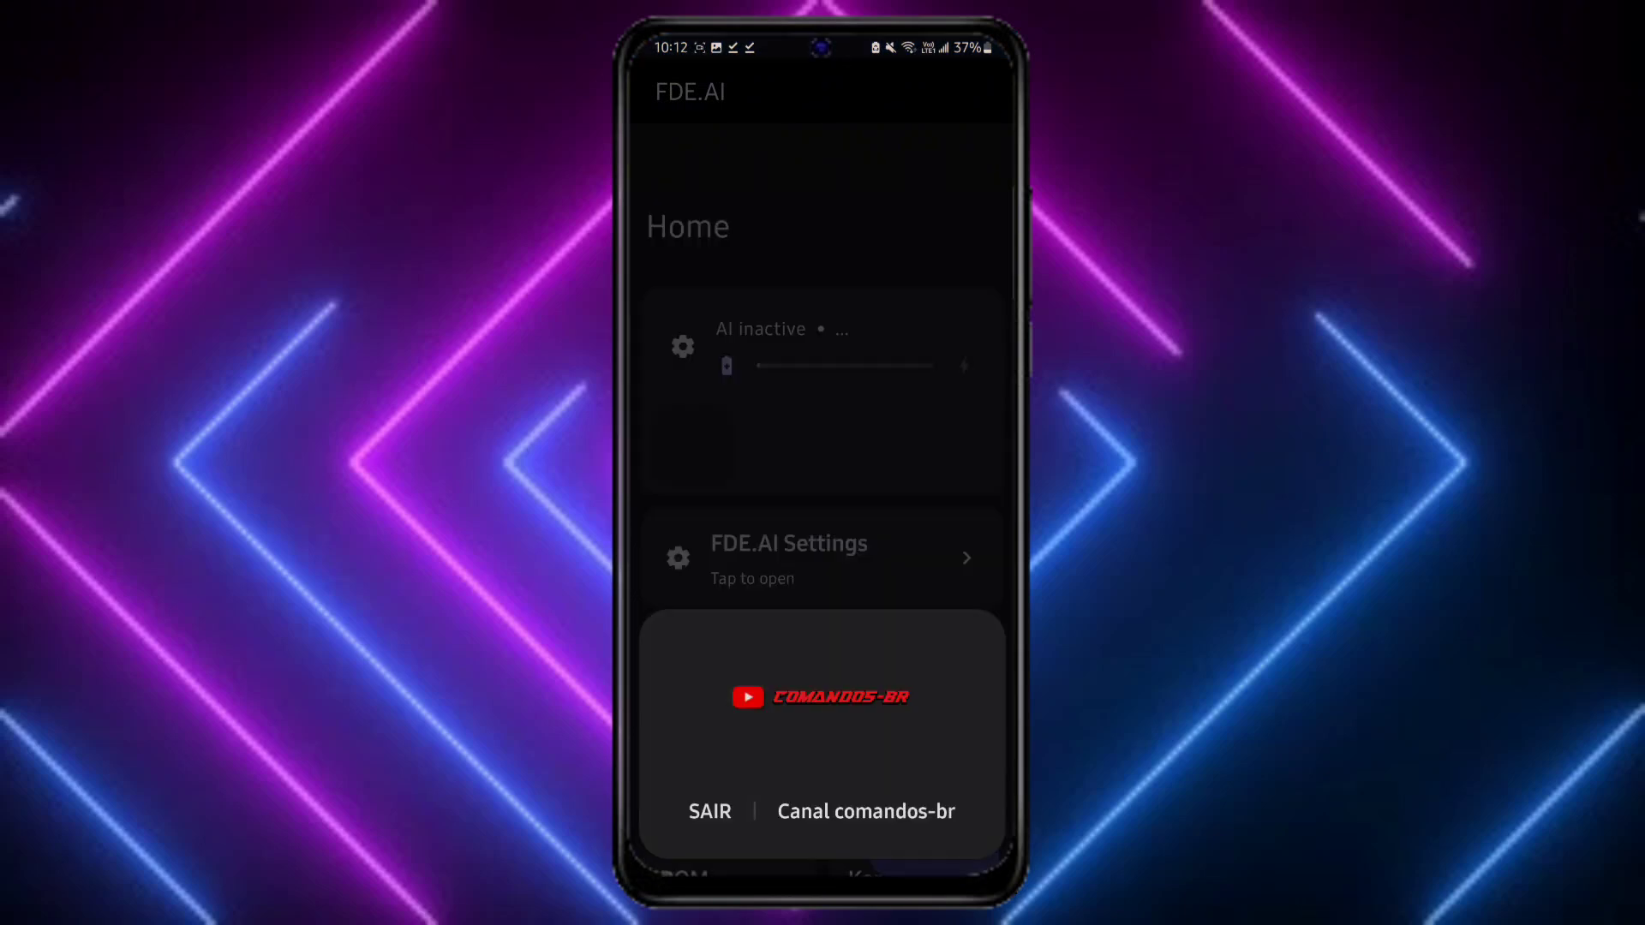
click(708, 812)
click(950, 848)
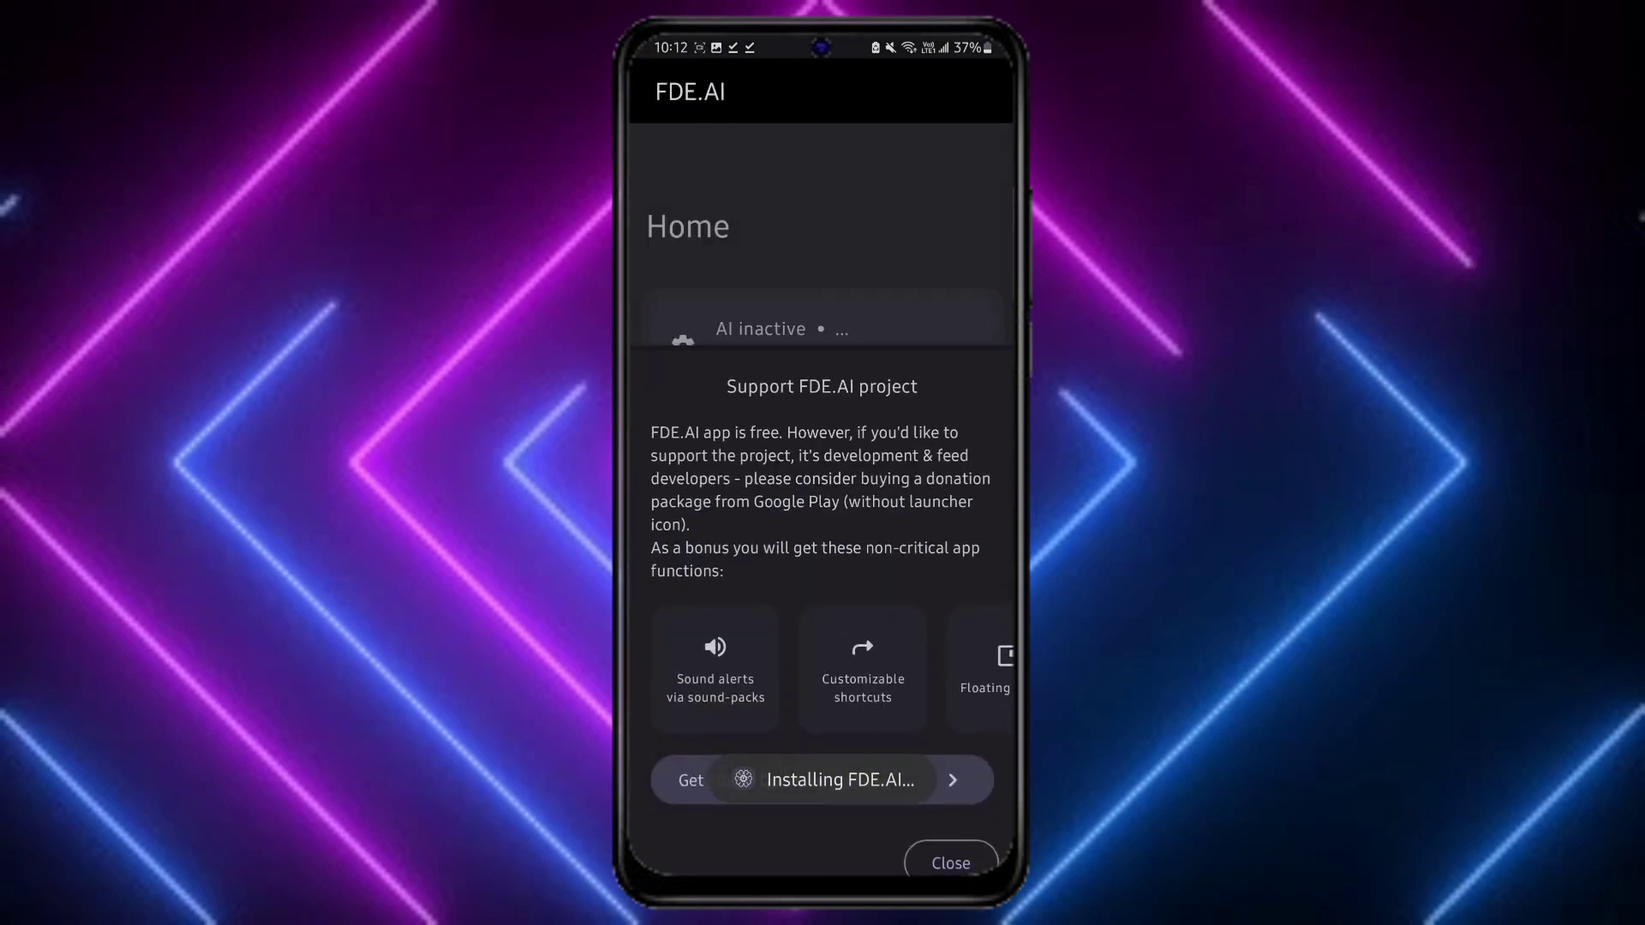
click(950, 863)
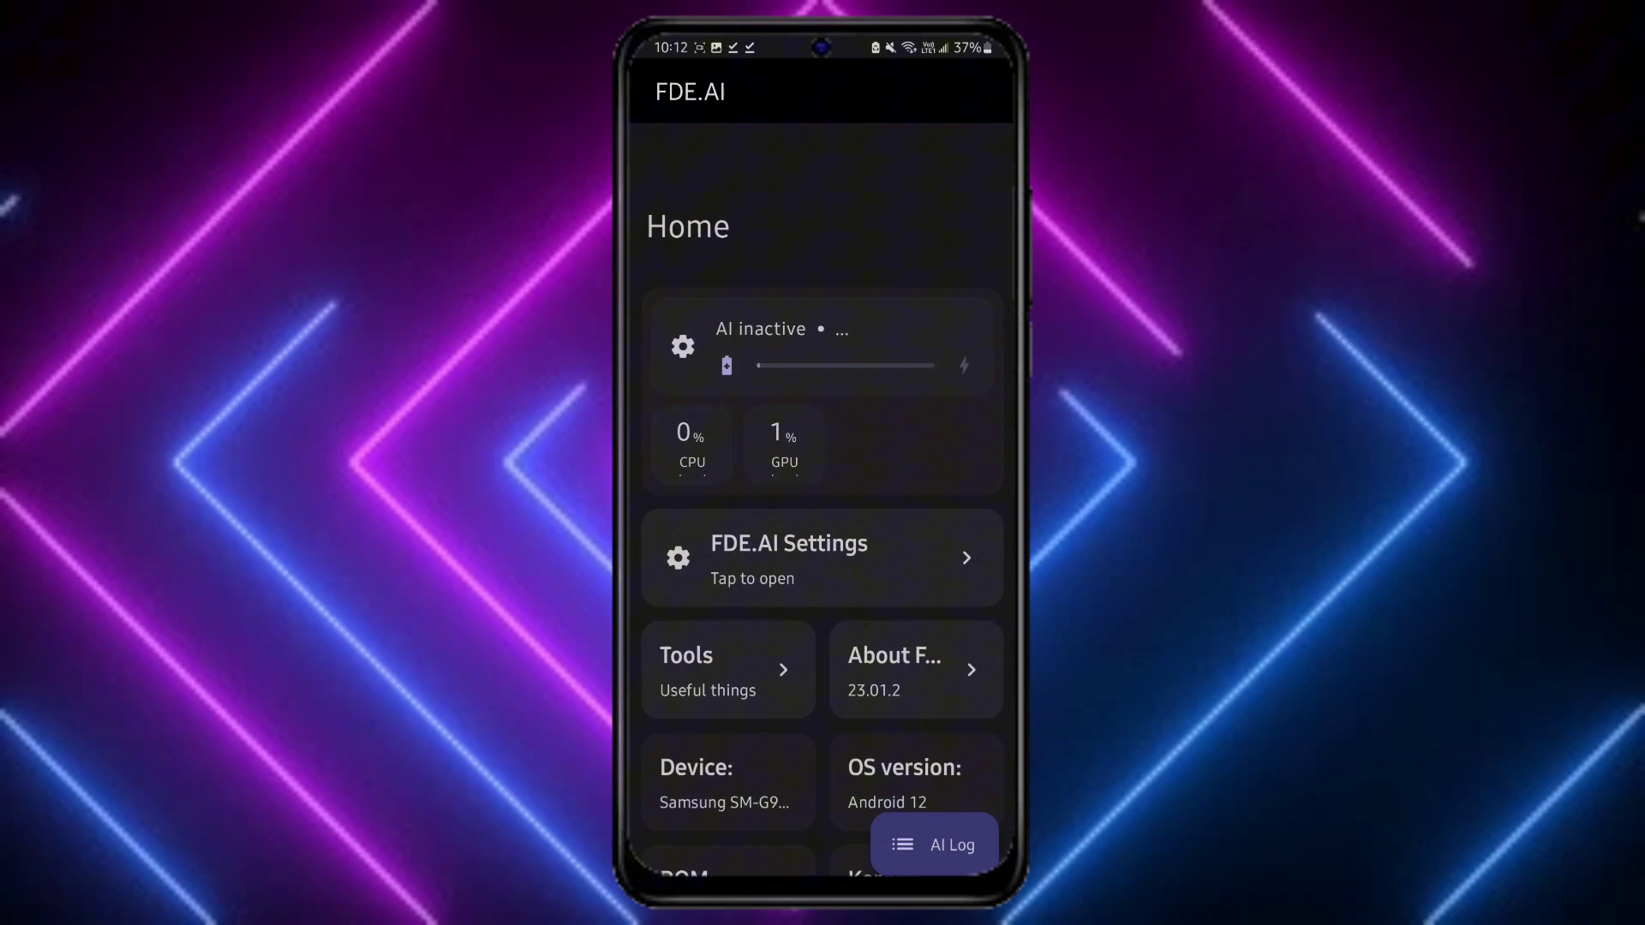
drag(795, 441, 795, 410)
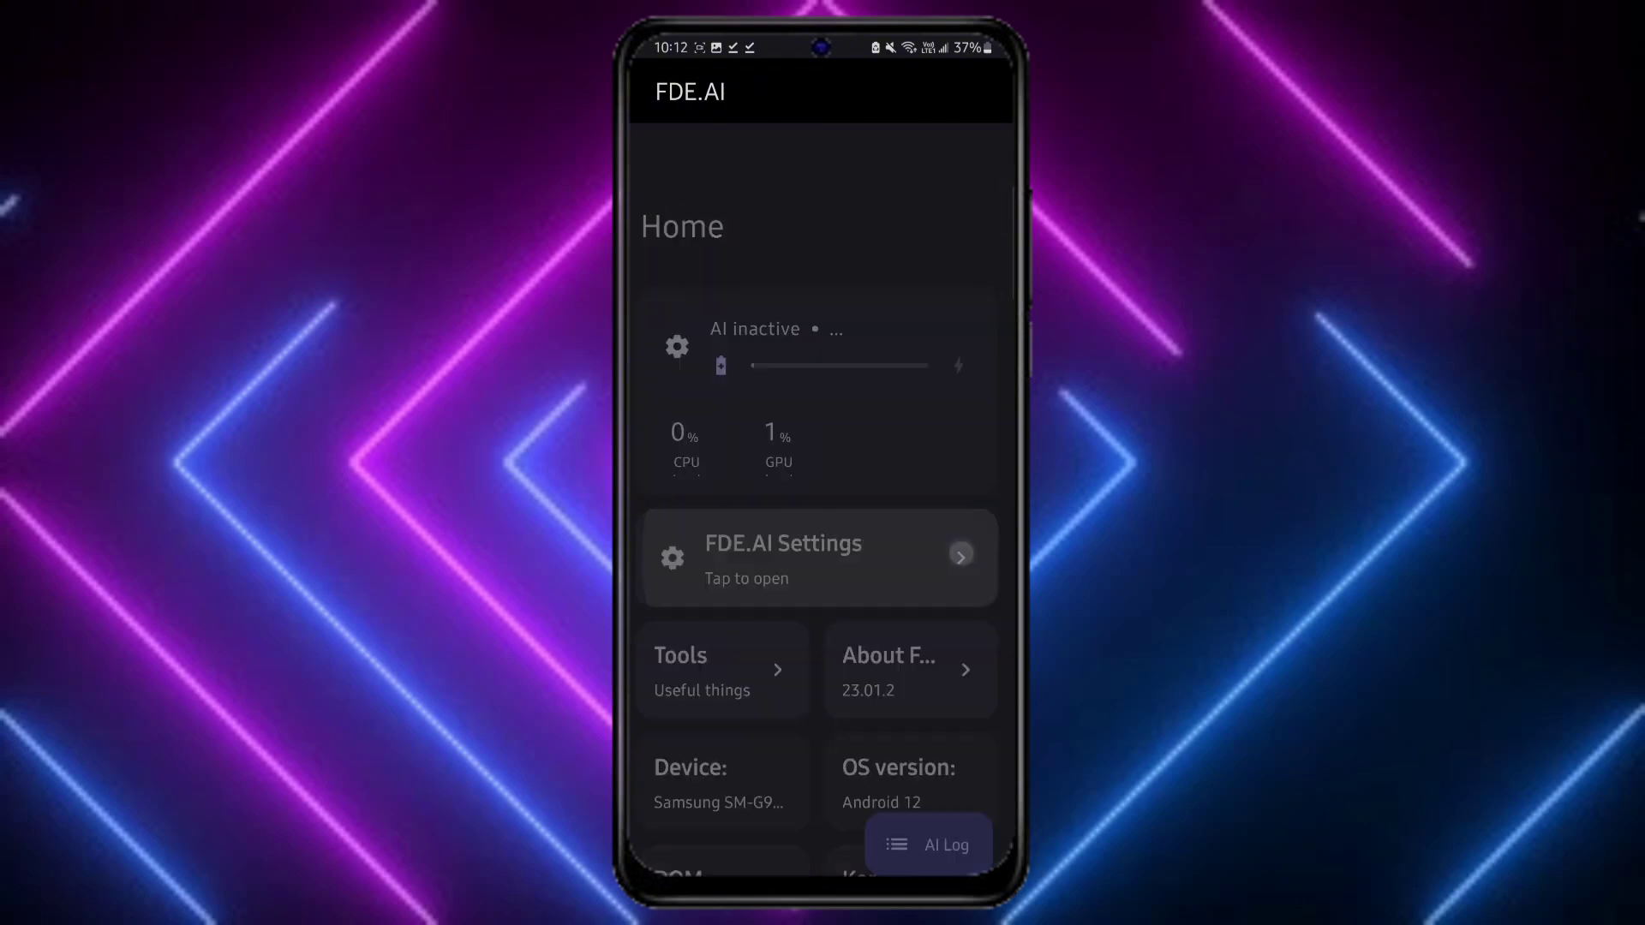
- In Settings, check Force Doze and turn on the Analyze apps toggle
click(962, 552)
click(914, 553)
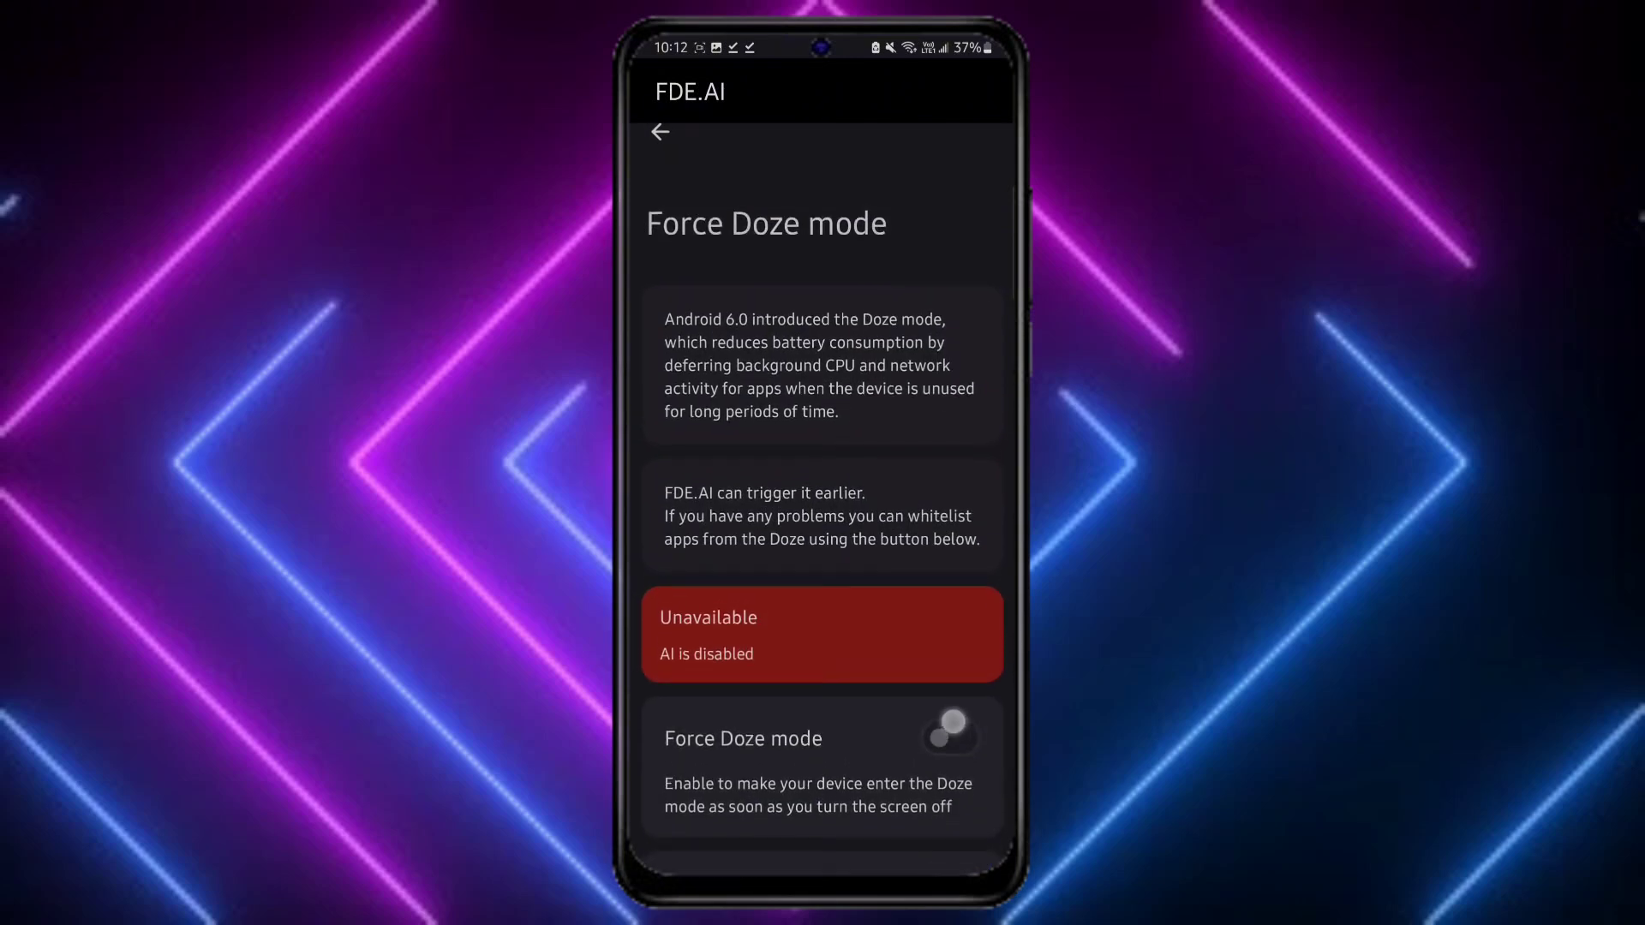
drag(949, 742, 948, 592)
drag(944, 748, 944, 695)
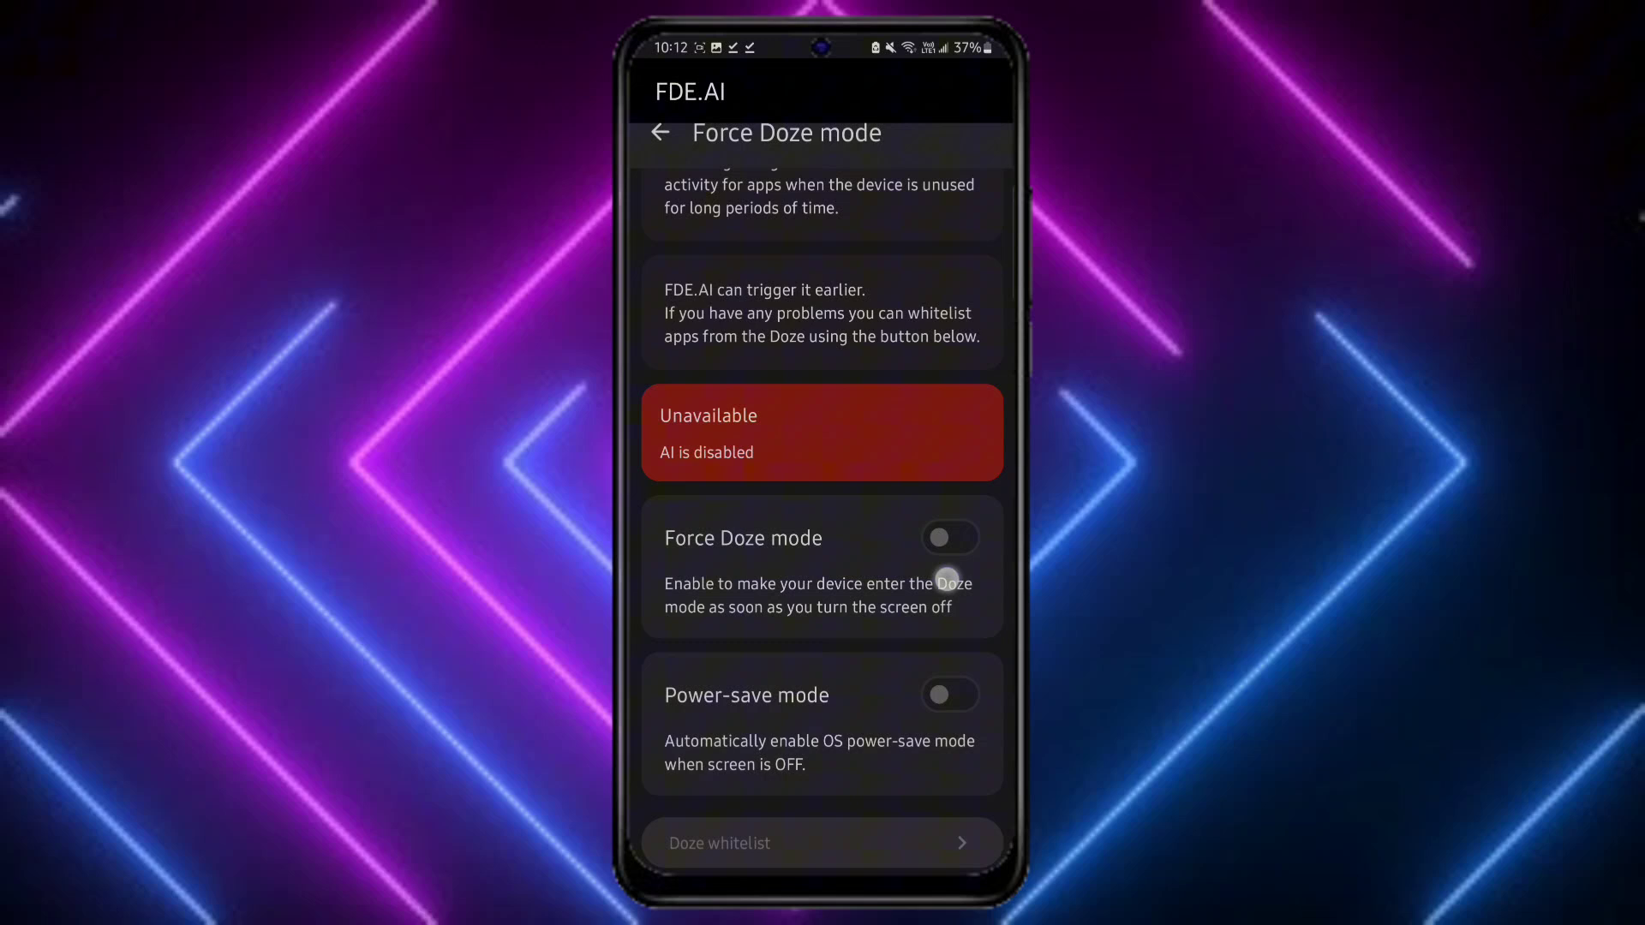
key(Escape)
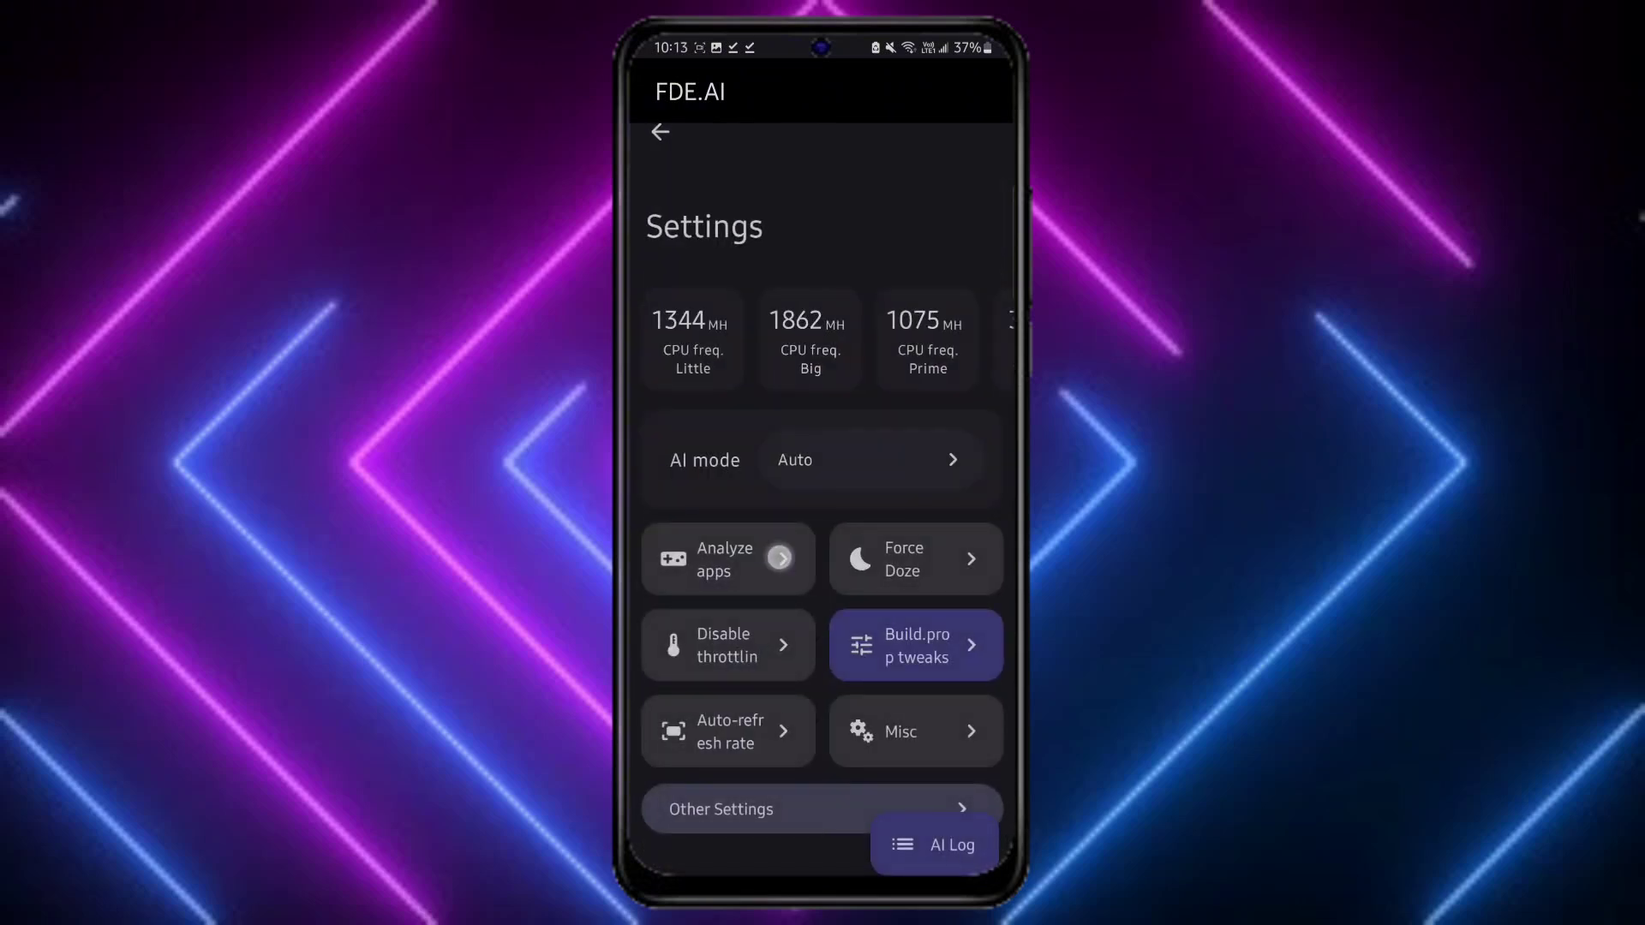
click(780, 557)
click(952, 582)
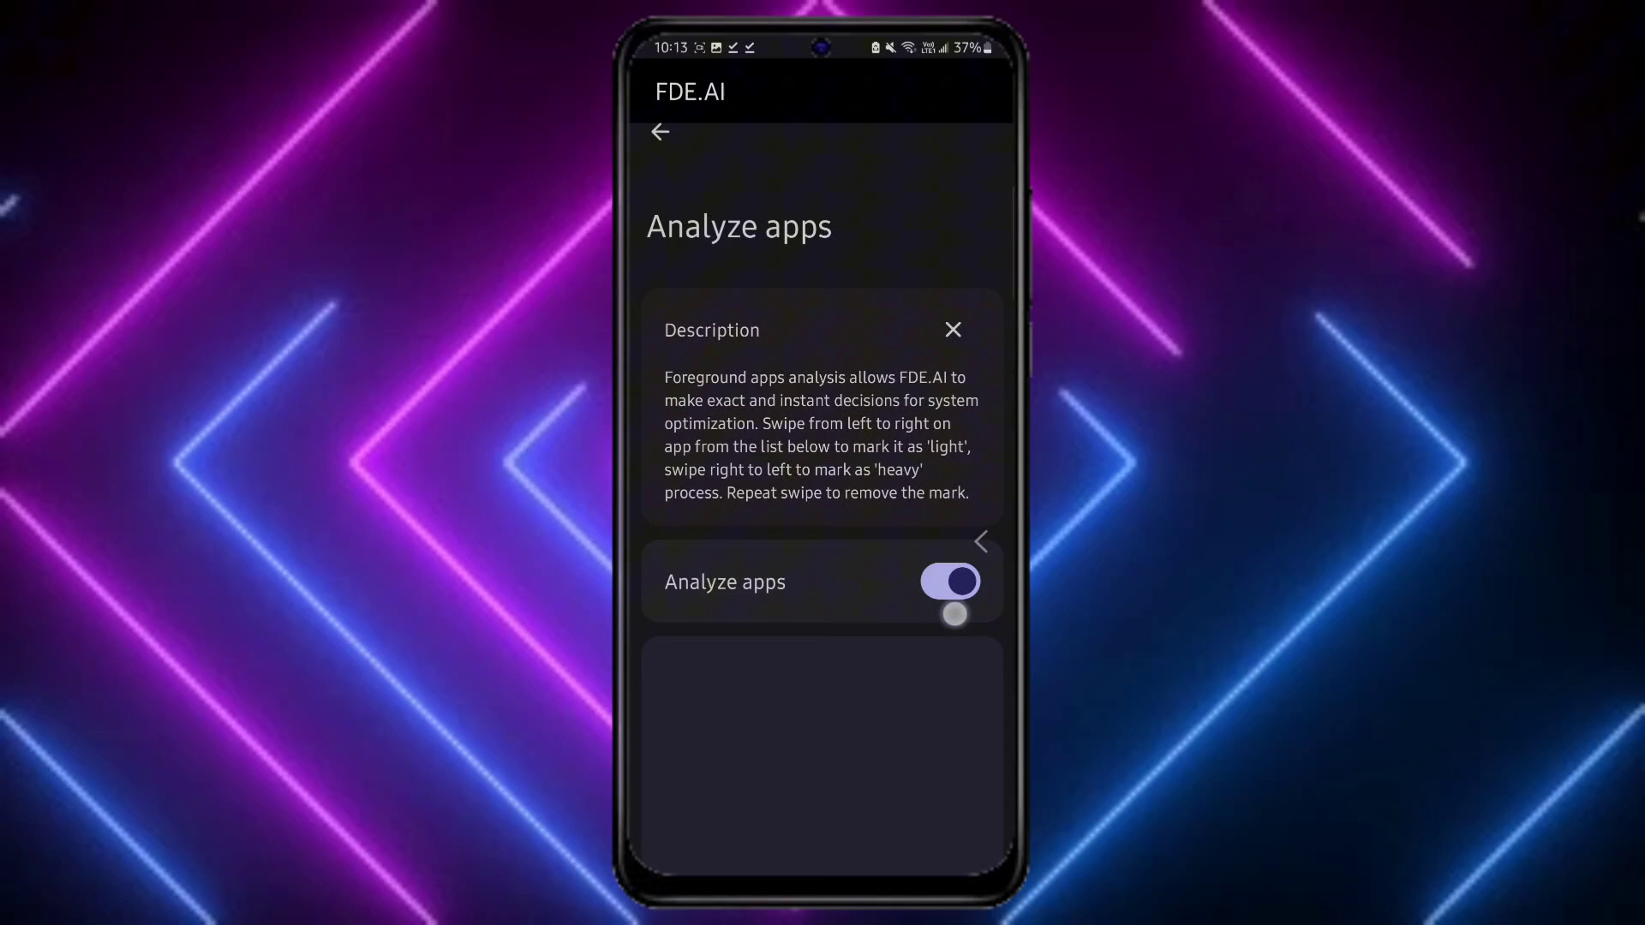
key(Escape)
- Review the Disable throttling and Auto-refresh rate pages, then return to Settings
click(745, 642)
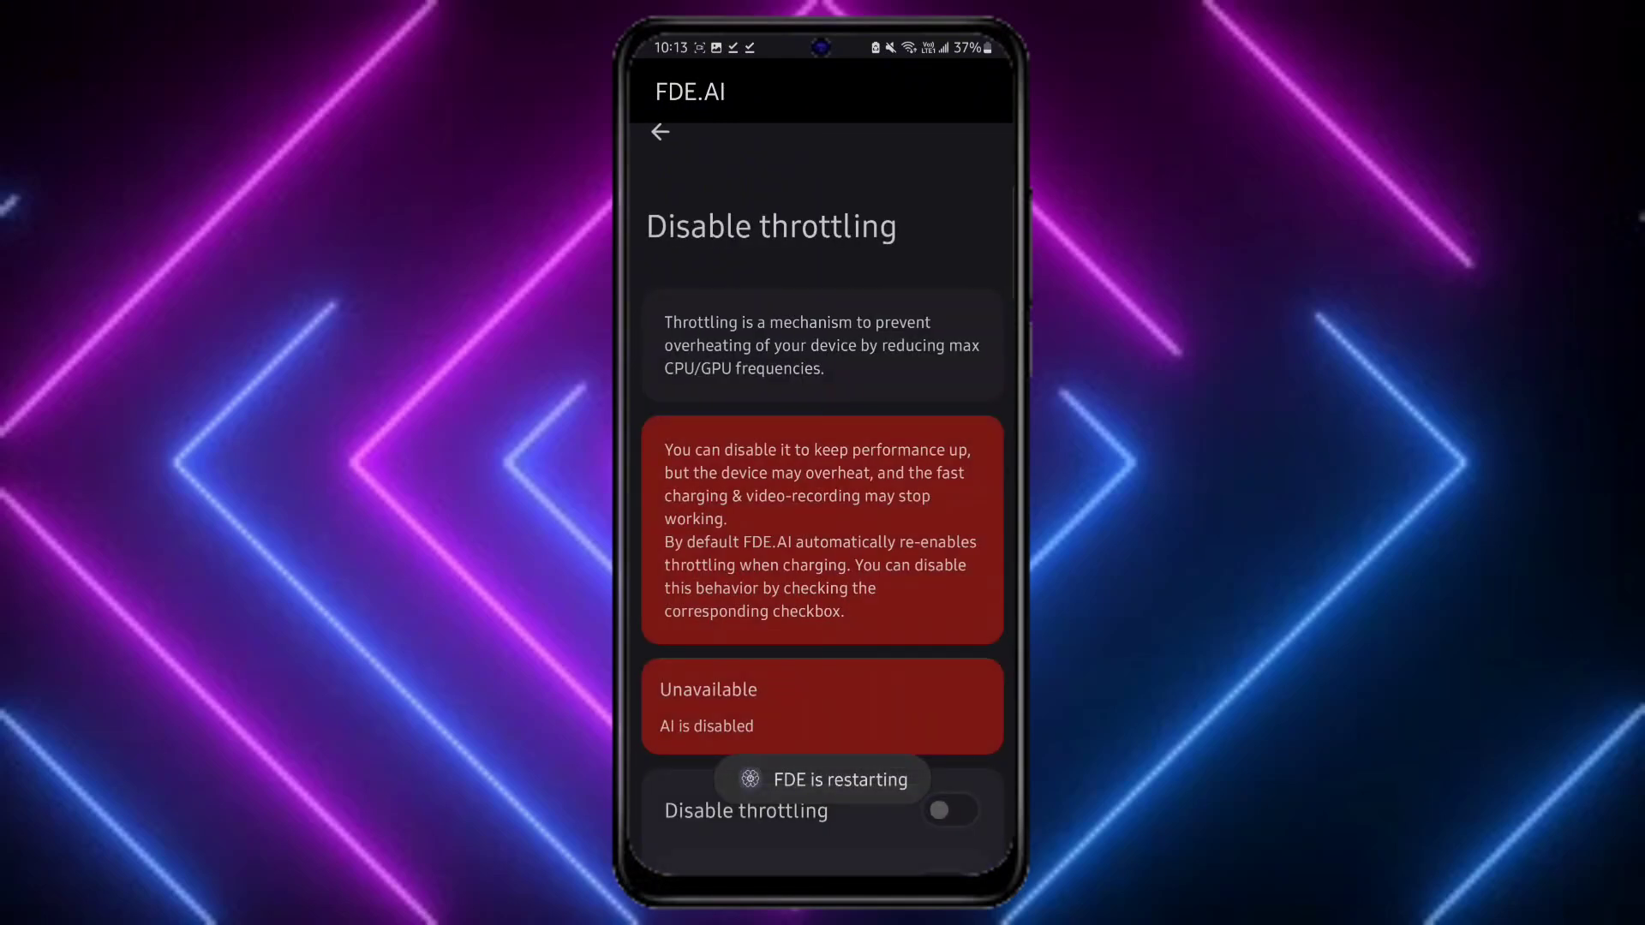
drag(963, 771, 963, 669)
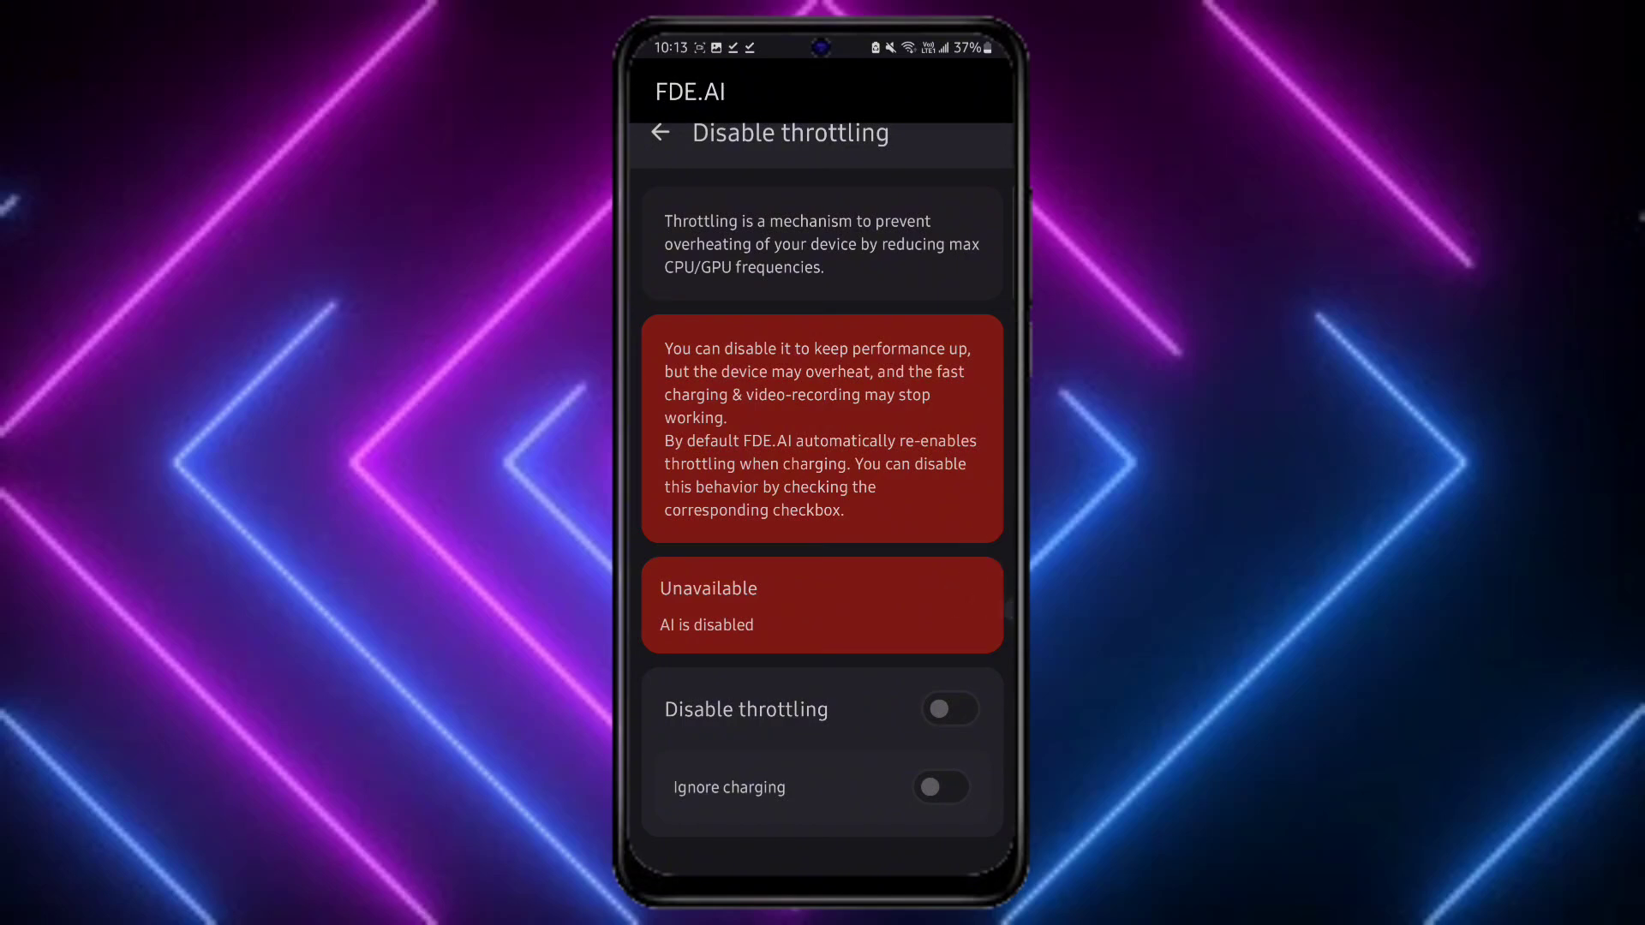
mouse_move(990, 540)
mouse_down()
mouse_move(996, 653)
mouse_move(916, 687)
mouse_up()
click(786, 732)
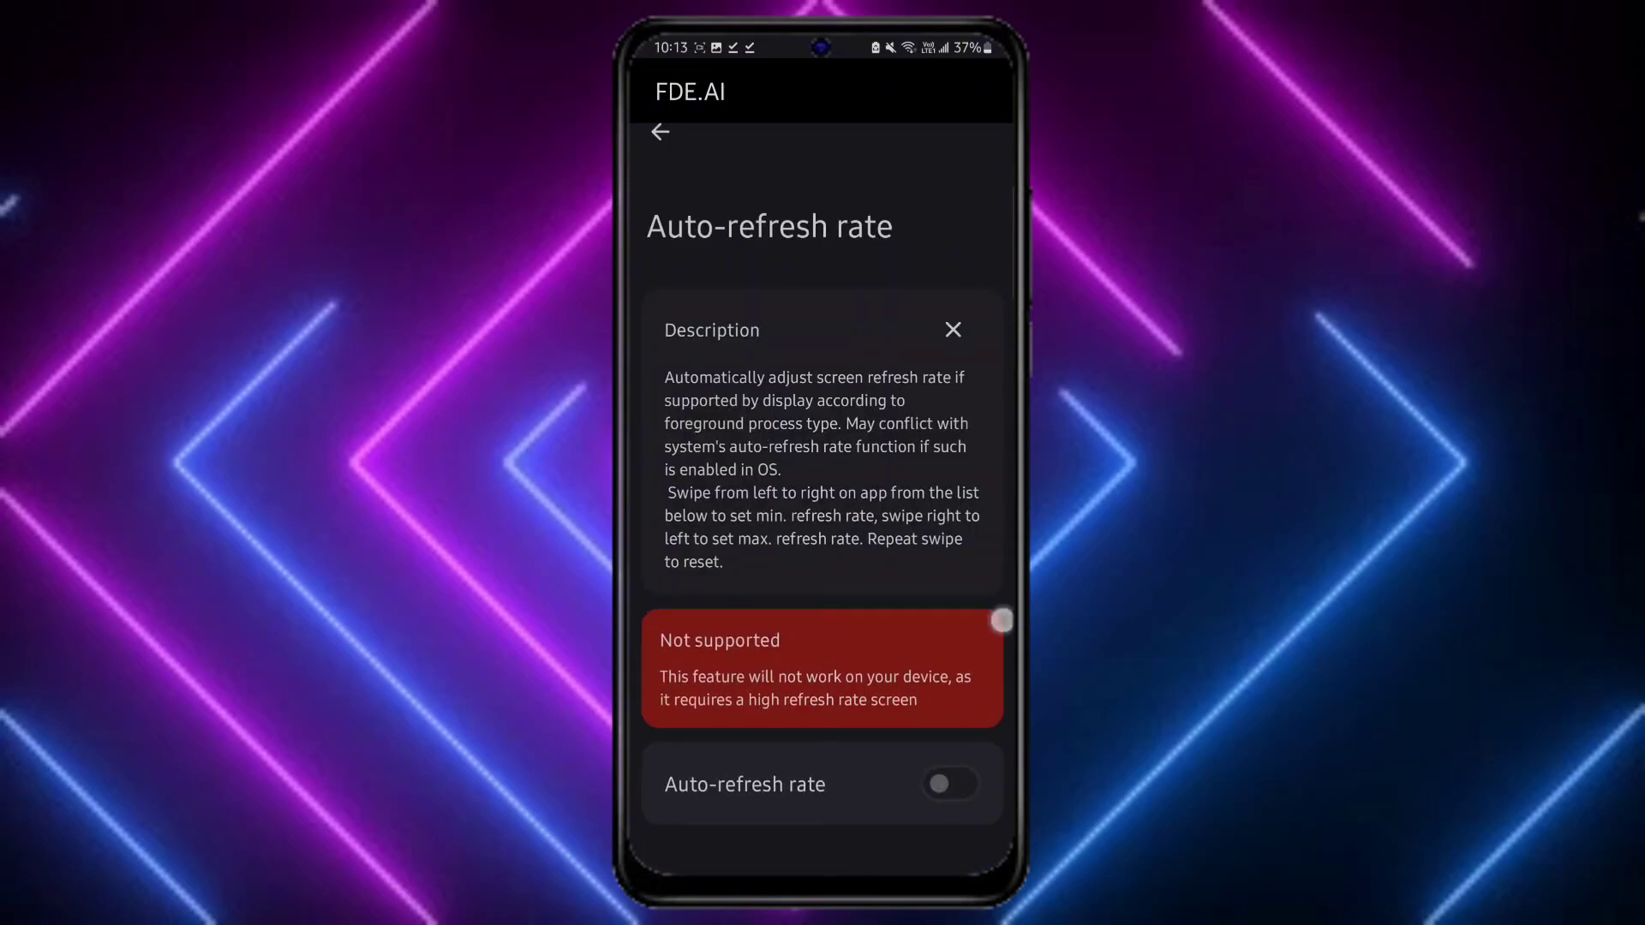
drag(1003, 620, 912, 639)
scroll(822, 578, down, 2)
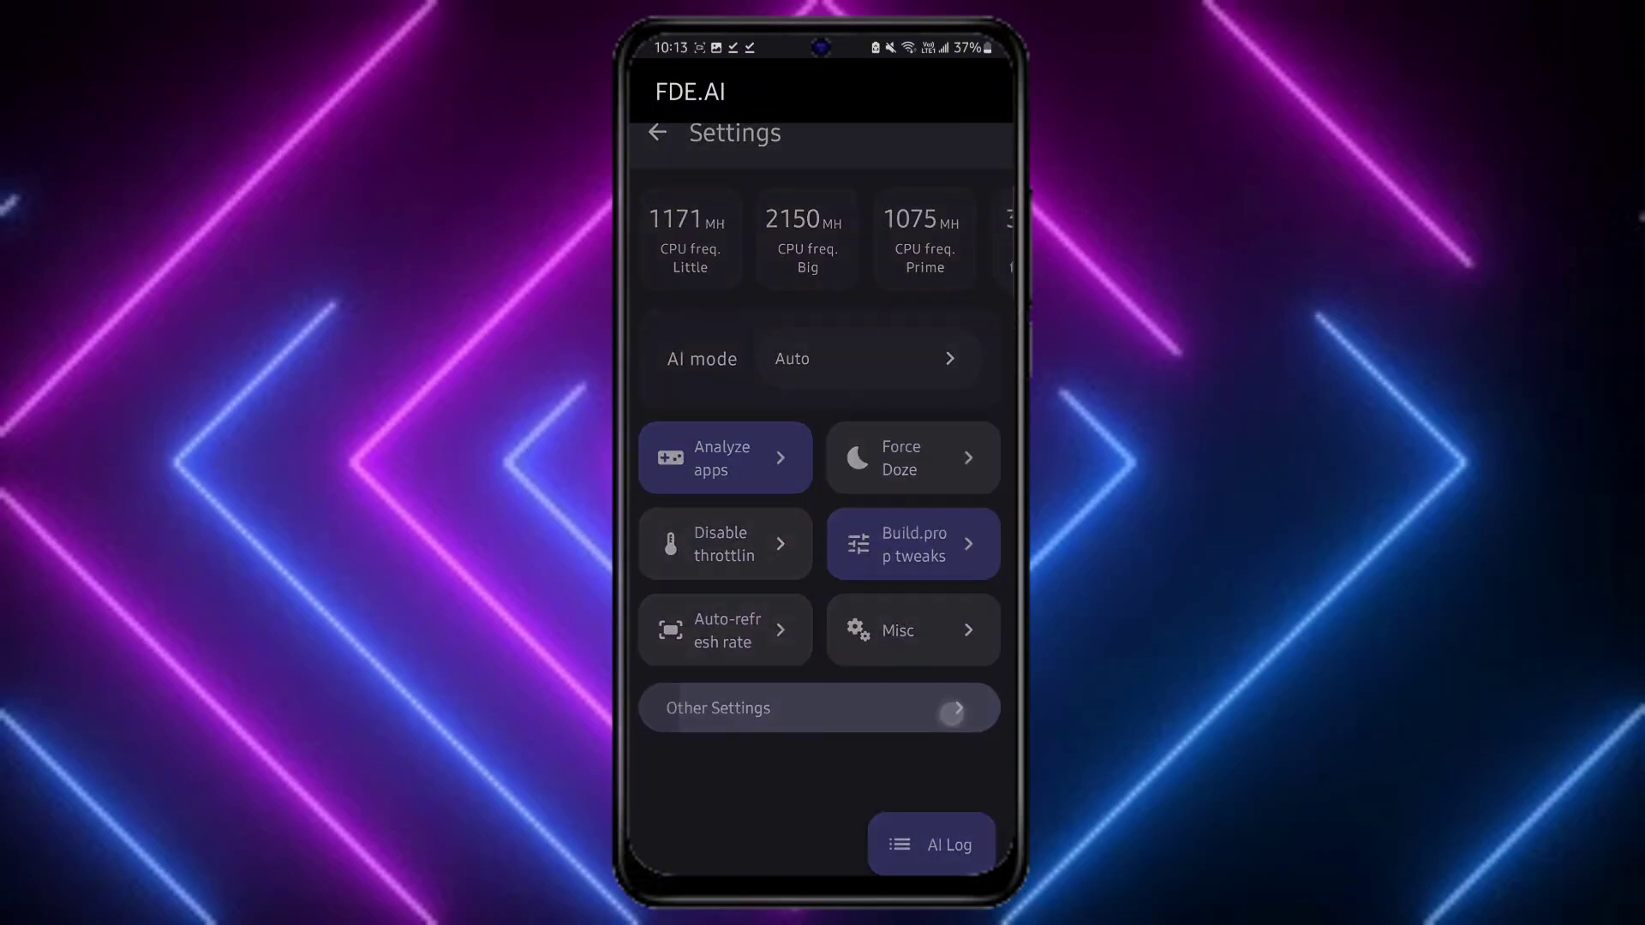
- Visit Other Settings, then keep Default FDE's build.prop tweaks on and Niko's network/GPU tweaks off
click(823, 720)
scroll(822, 579, down, 3)
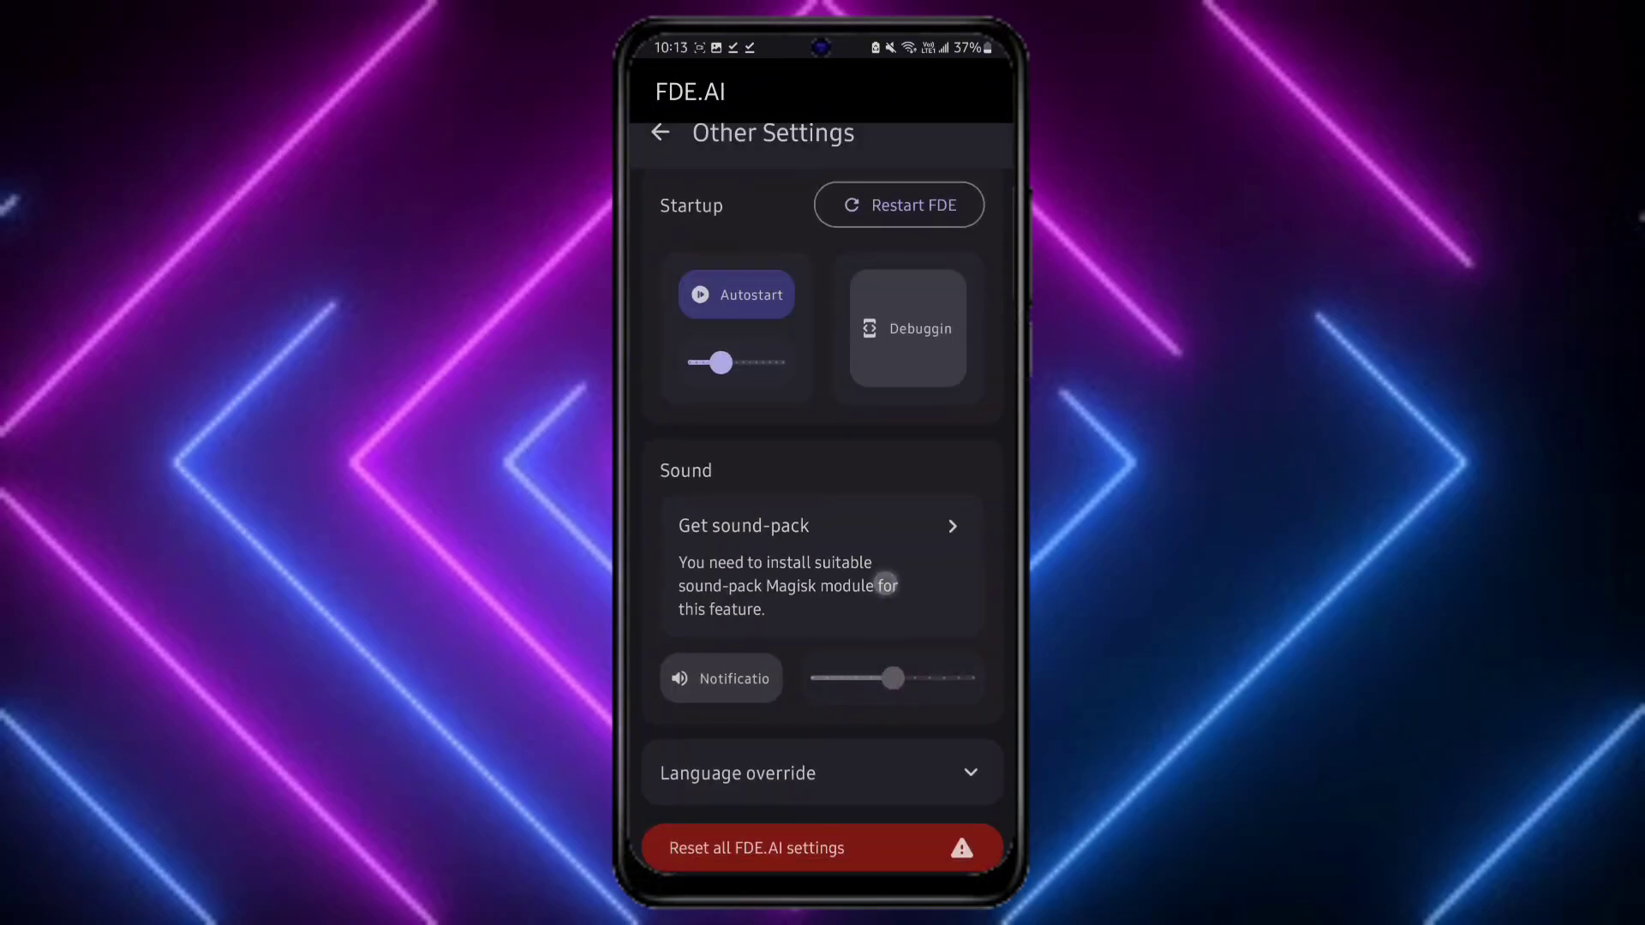
drag(1002, 540, 912, 554)
click(916, 544)
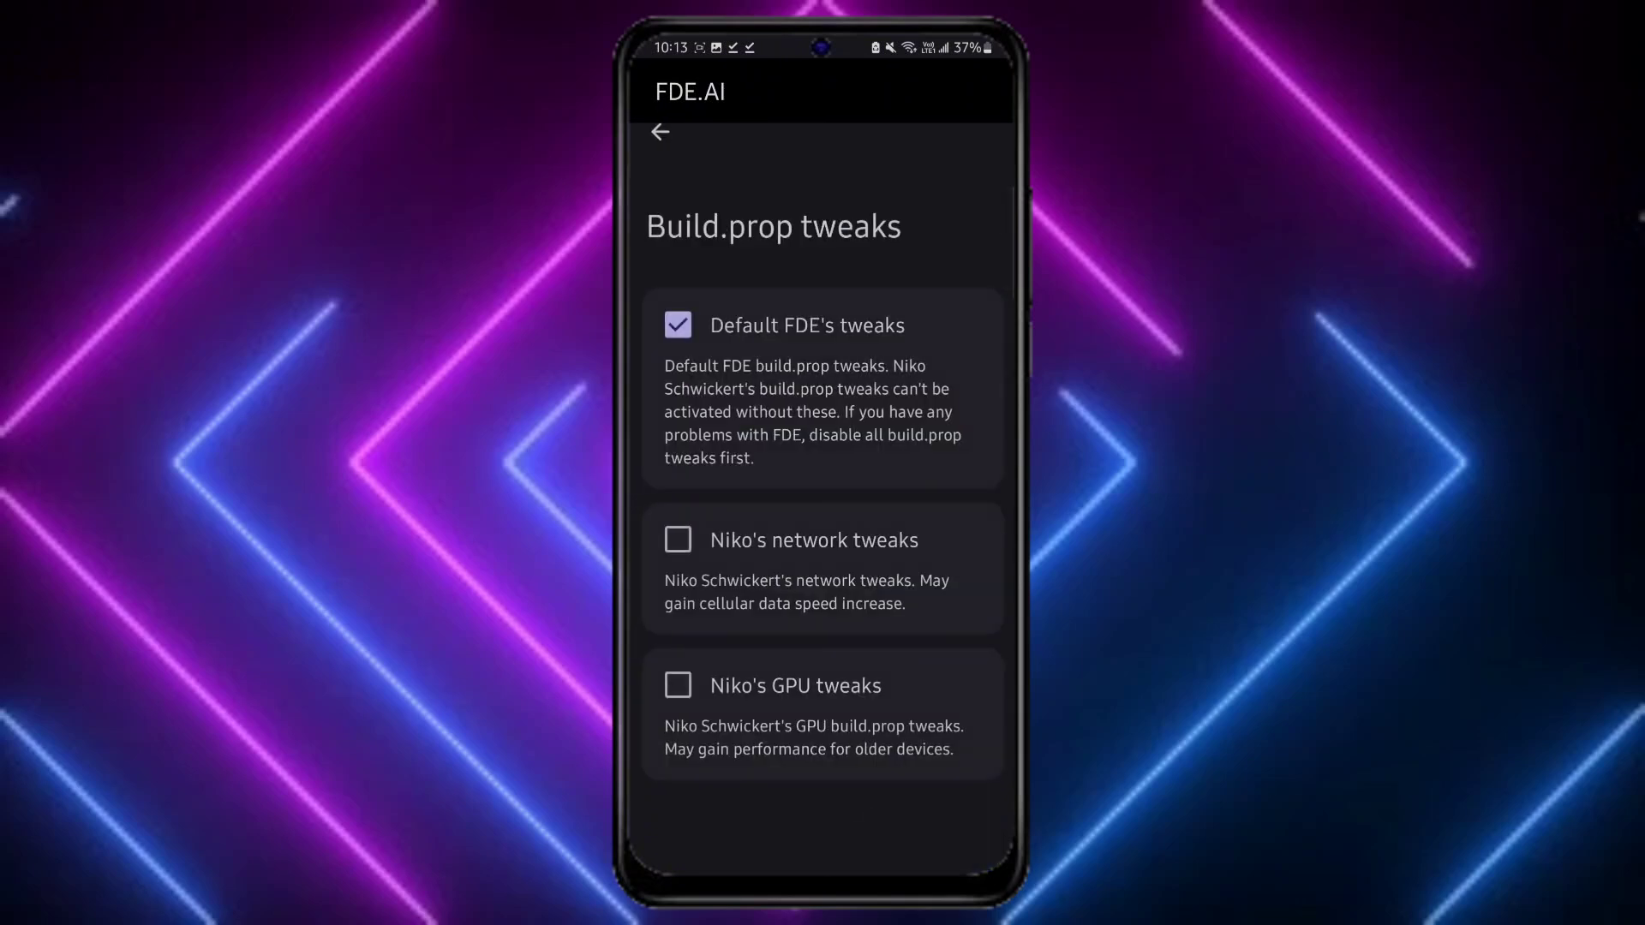
click(823, 566)
click(822, 713)
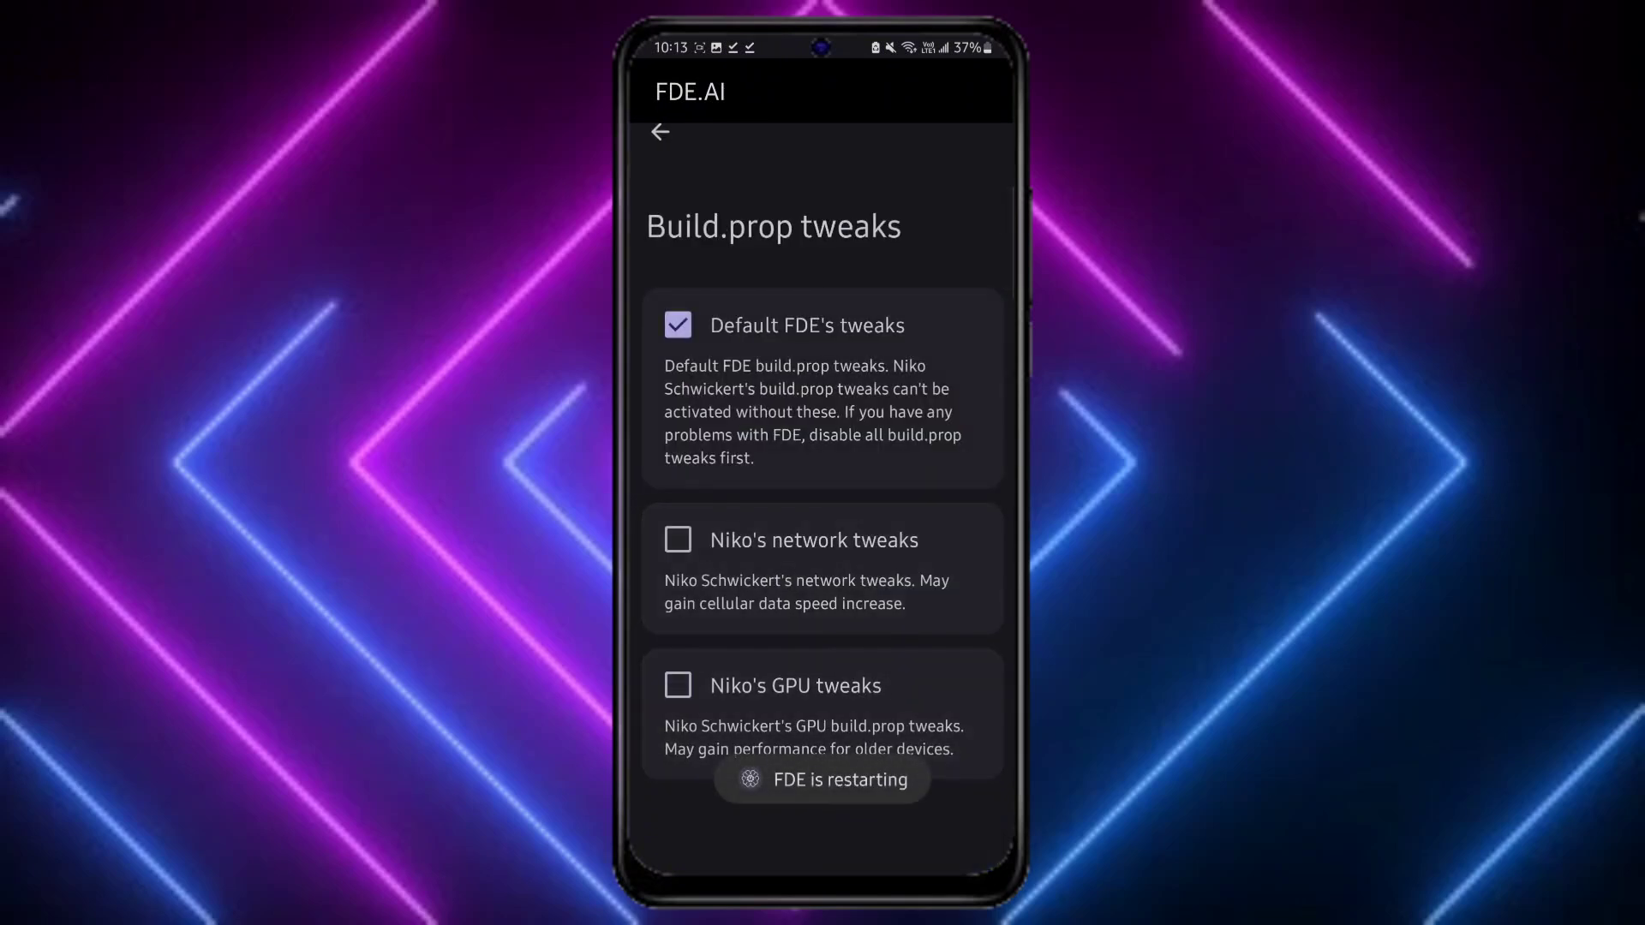
mouse_move(1003, 617)
mouse_down()
mouse_move(903, 633)
mouse_move(837, 251)
mouse_up()
- Set AI mode to Performance and enable Persistent notification in Extra AI settings
click(823, 356)
click(822, 642)
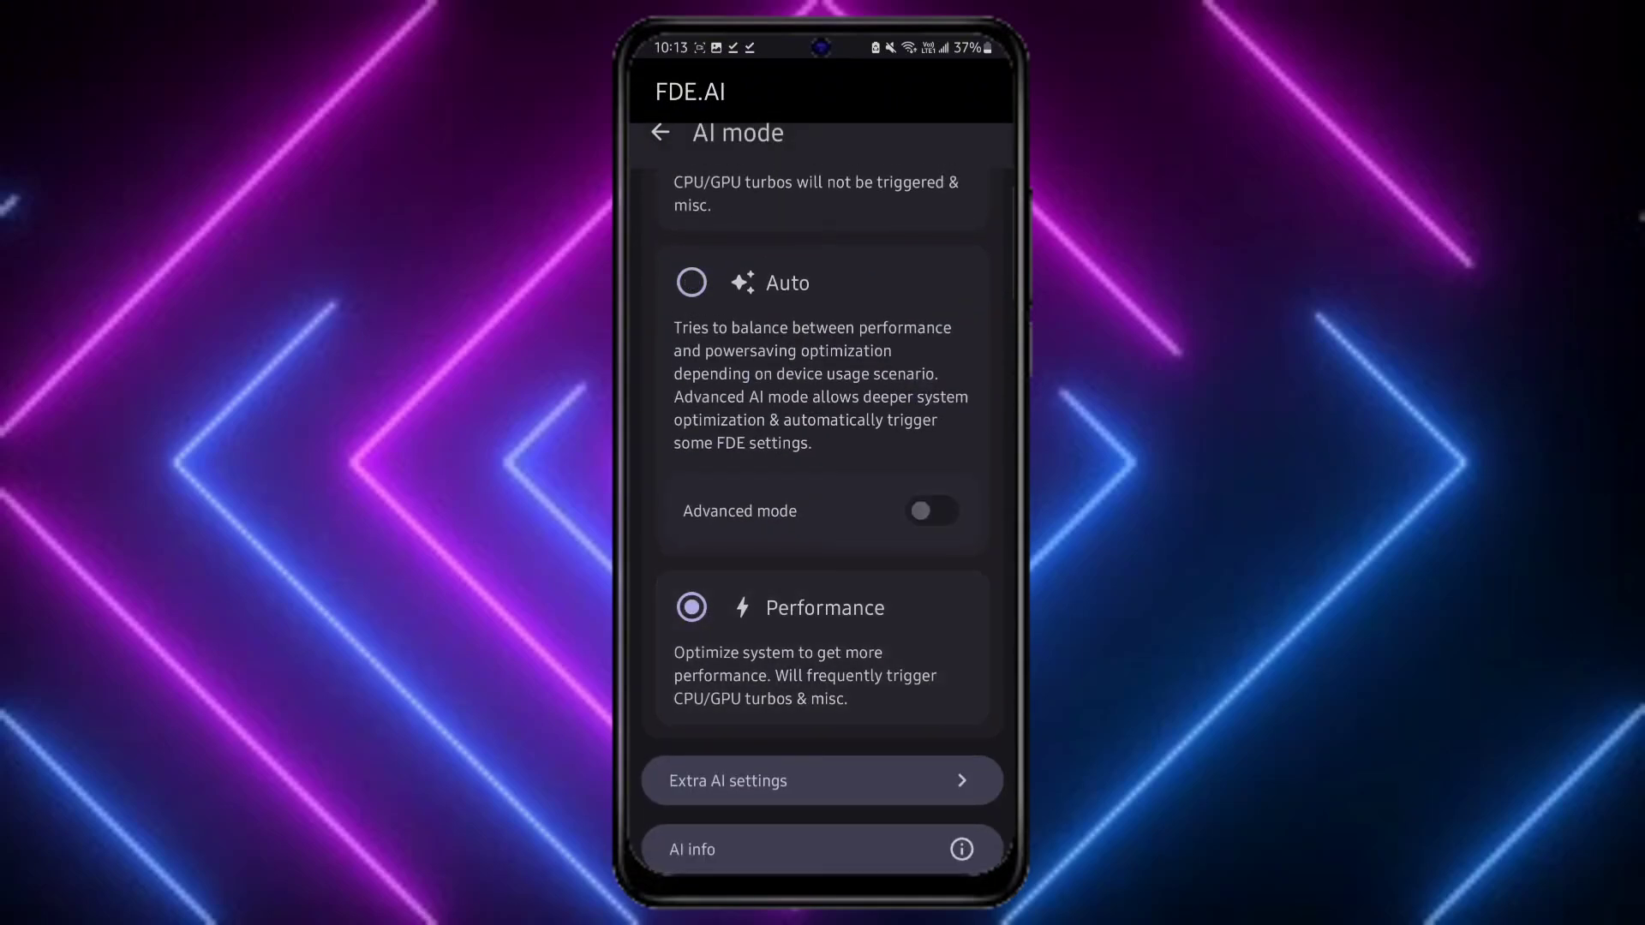
click(906, 778)
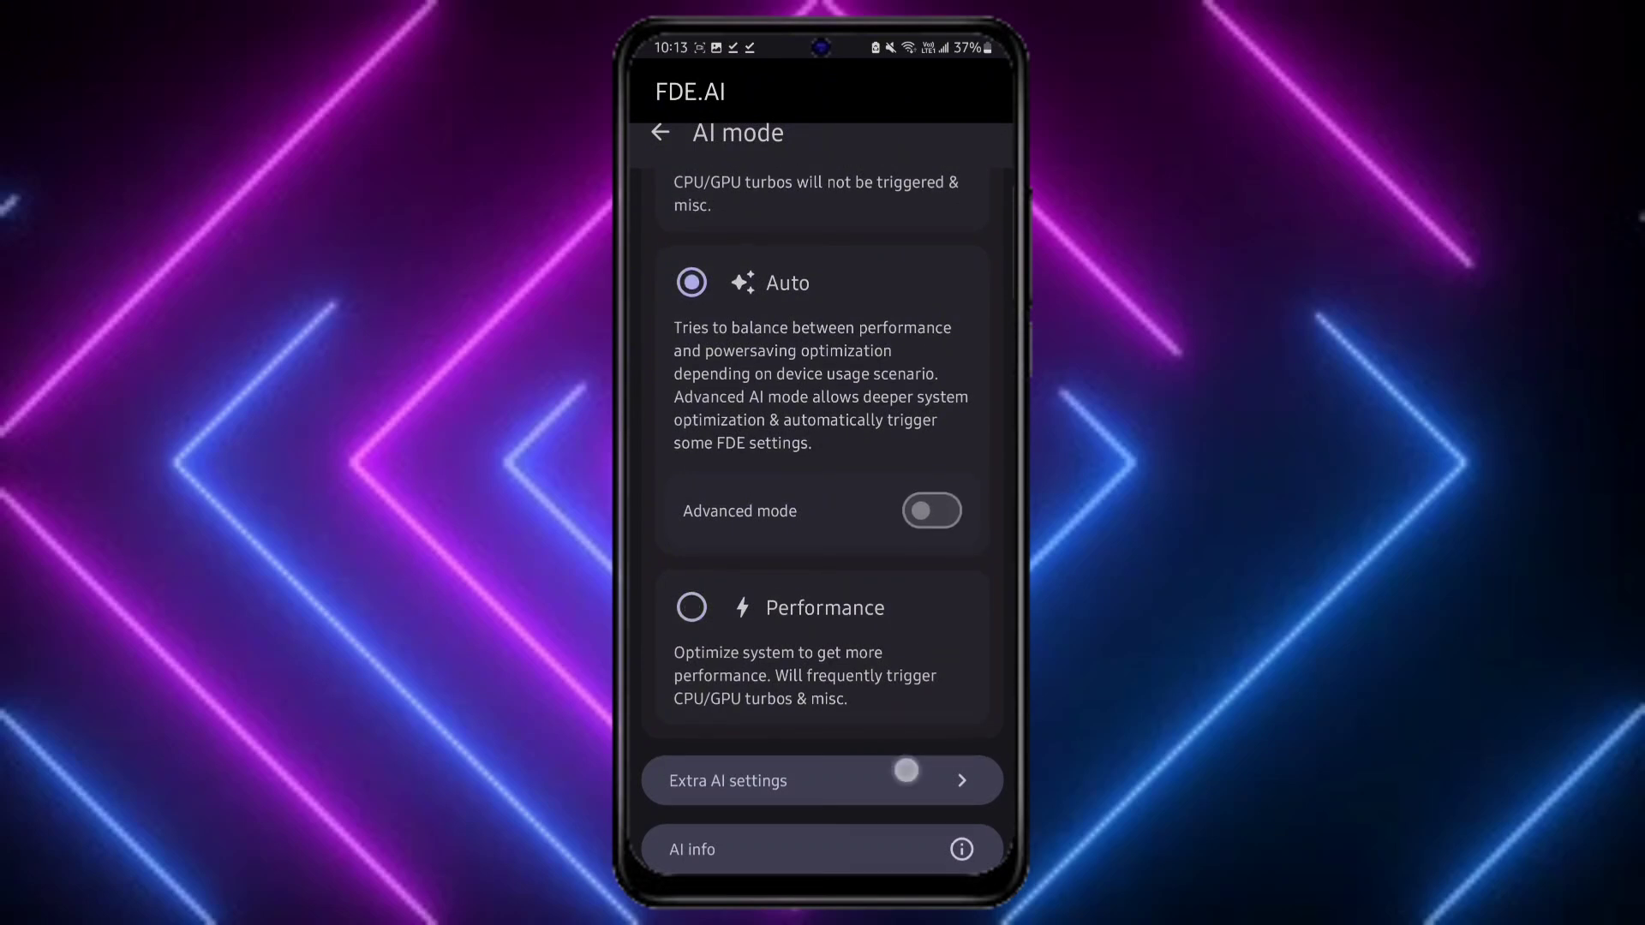
click(951, 508)
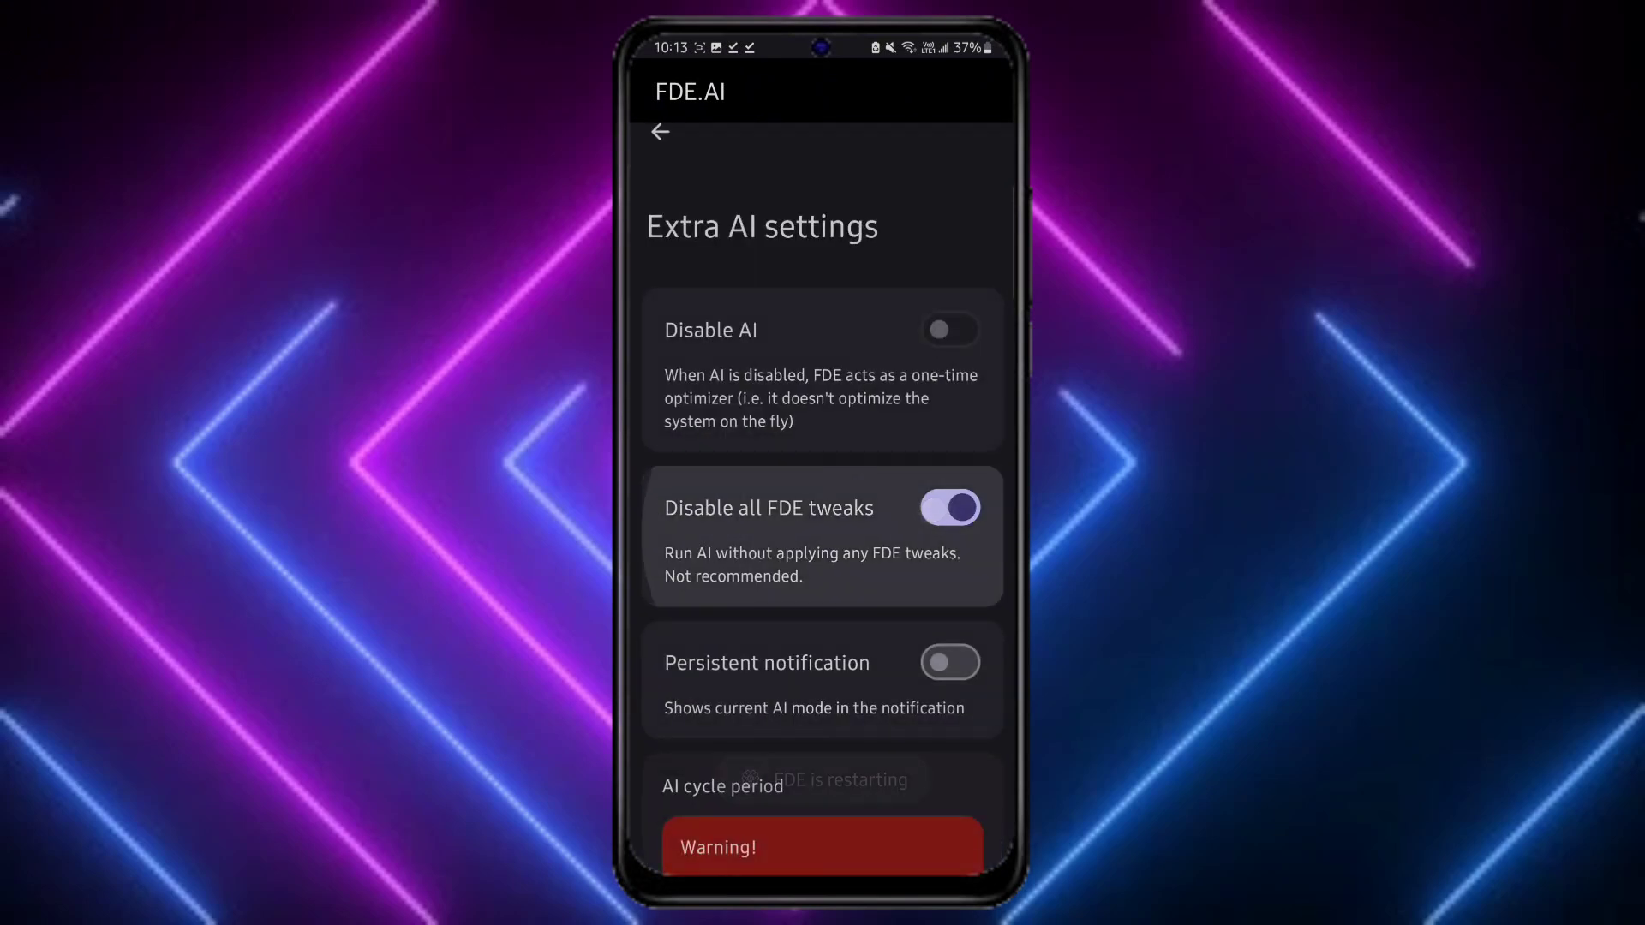
click(951, 508)
- Leave Disable all FDE tweaks off, then back out to main settings and Recents
click(952, 663)
click(951, 507)
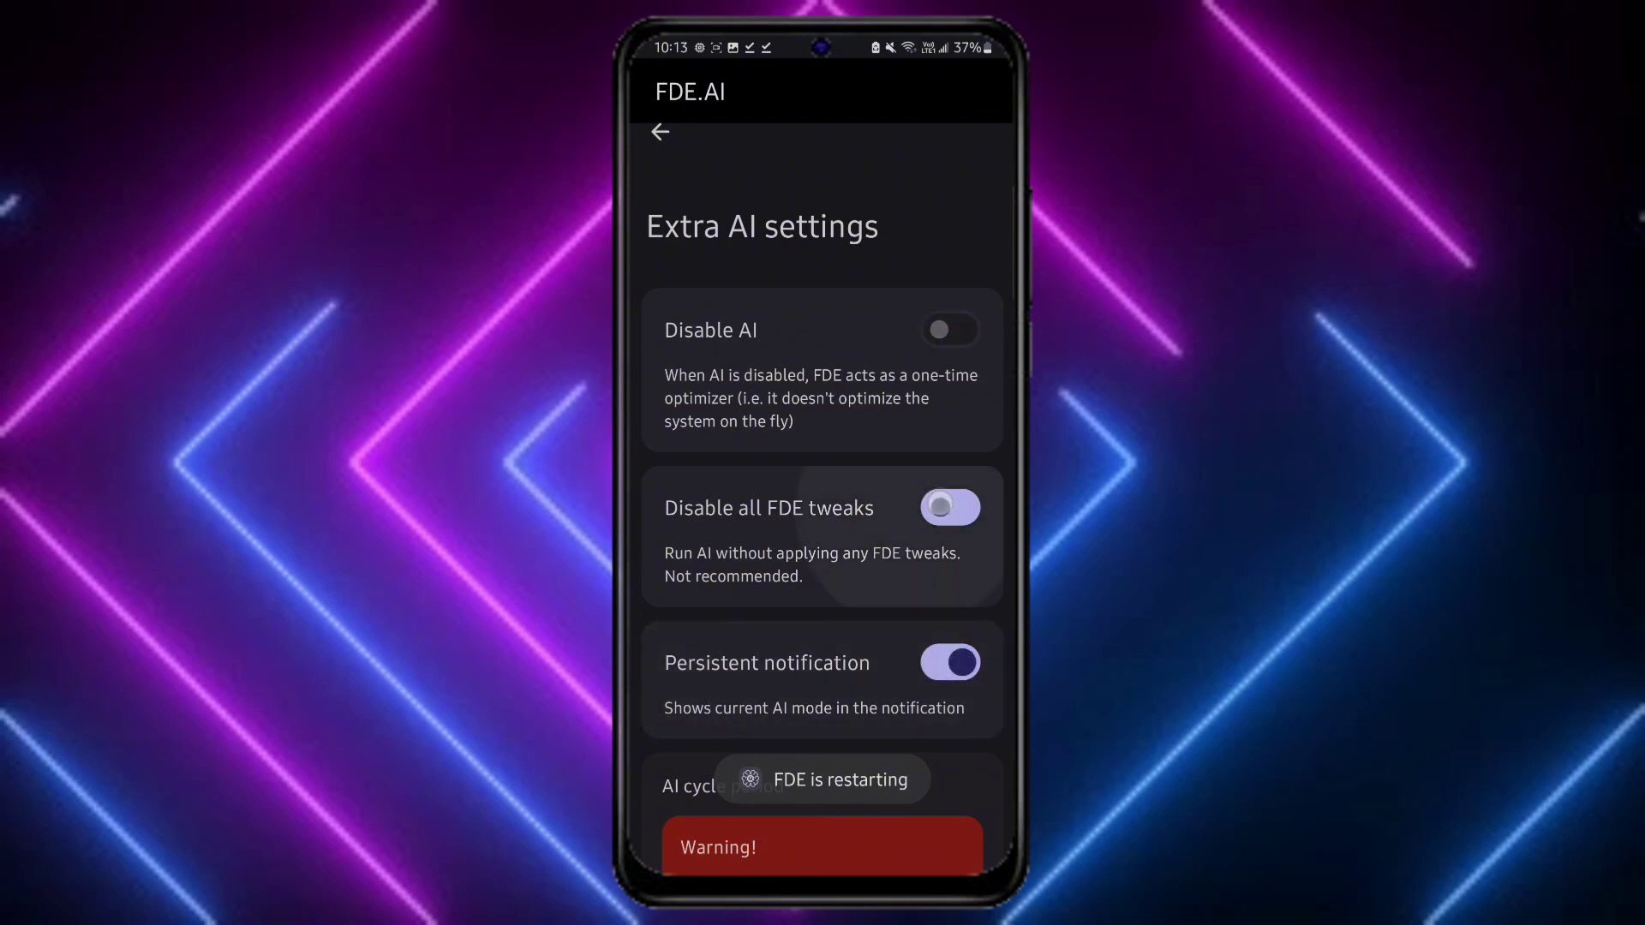
click(951, 508)
key(Escape)
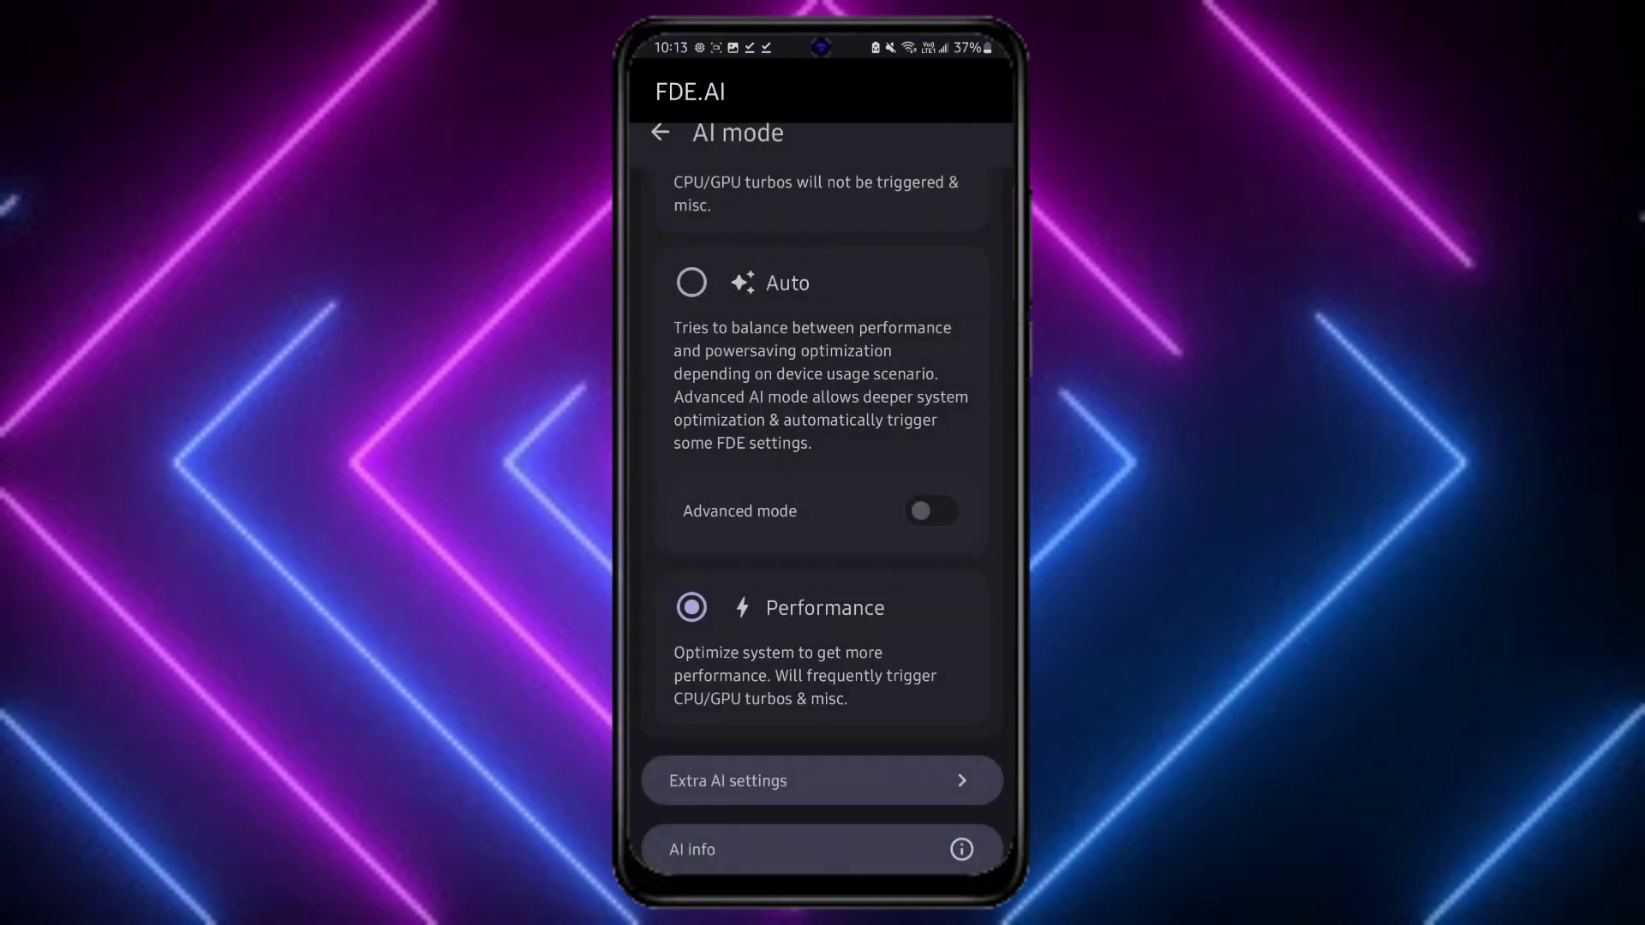
key(Escape)
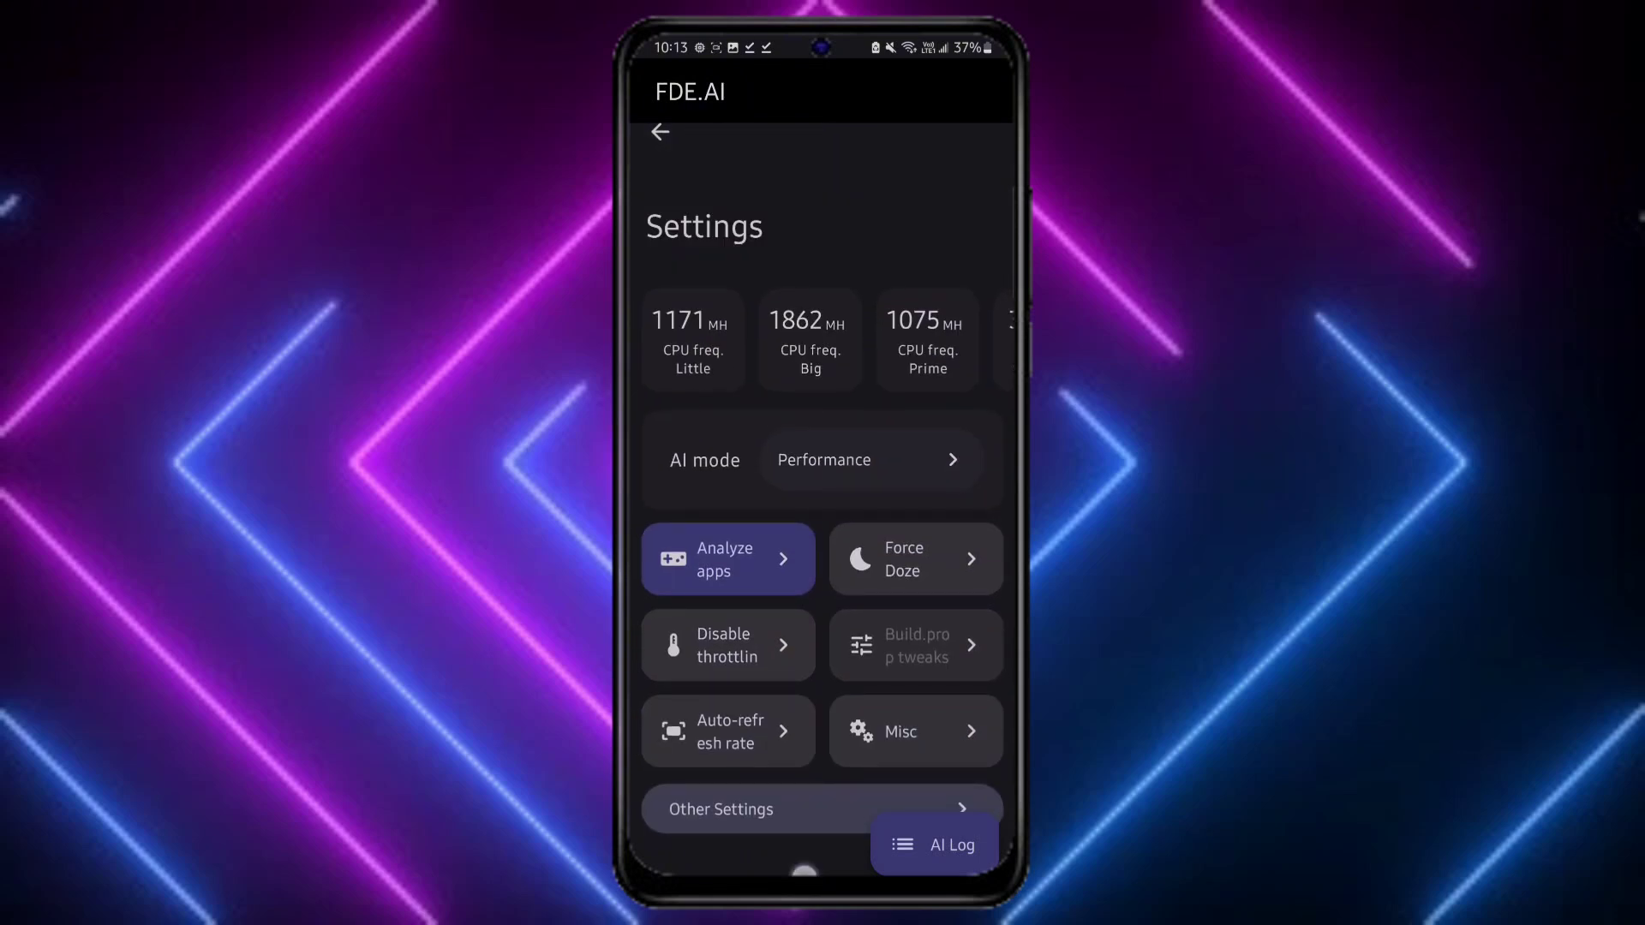
key(alt+Tab)
- Close FDE.AI from Recents, clear other notifications, and expand FDE.AI's AI mode notification
click(822, 733)
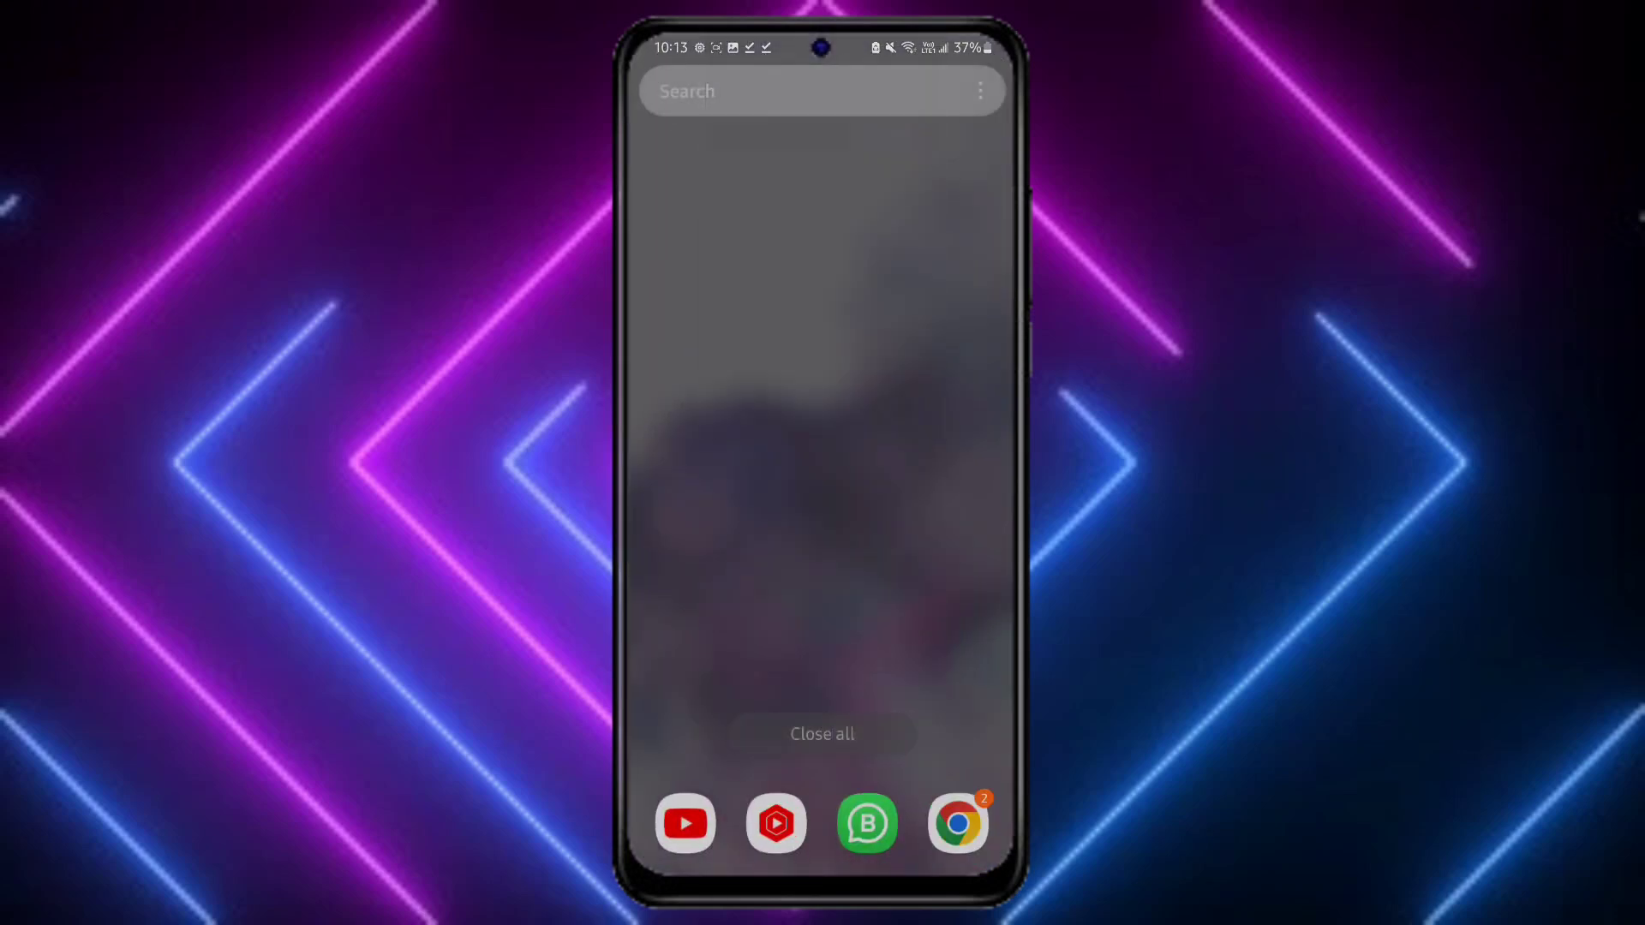
click(823, 591)
mouse_move(822, 52)
mouse_down()
mouse_move(823, 514)
mouse_move(1002, 485)
mouse_up()
drag(823, 411, 1003, 411)
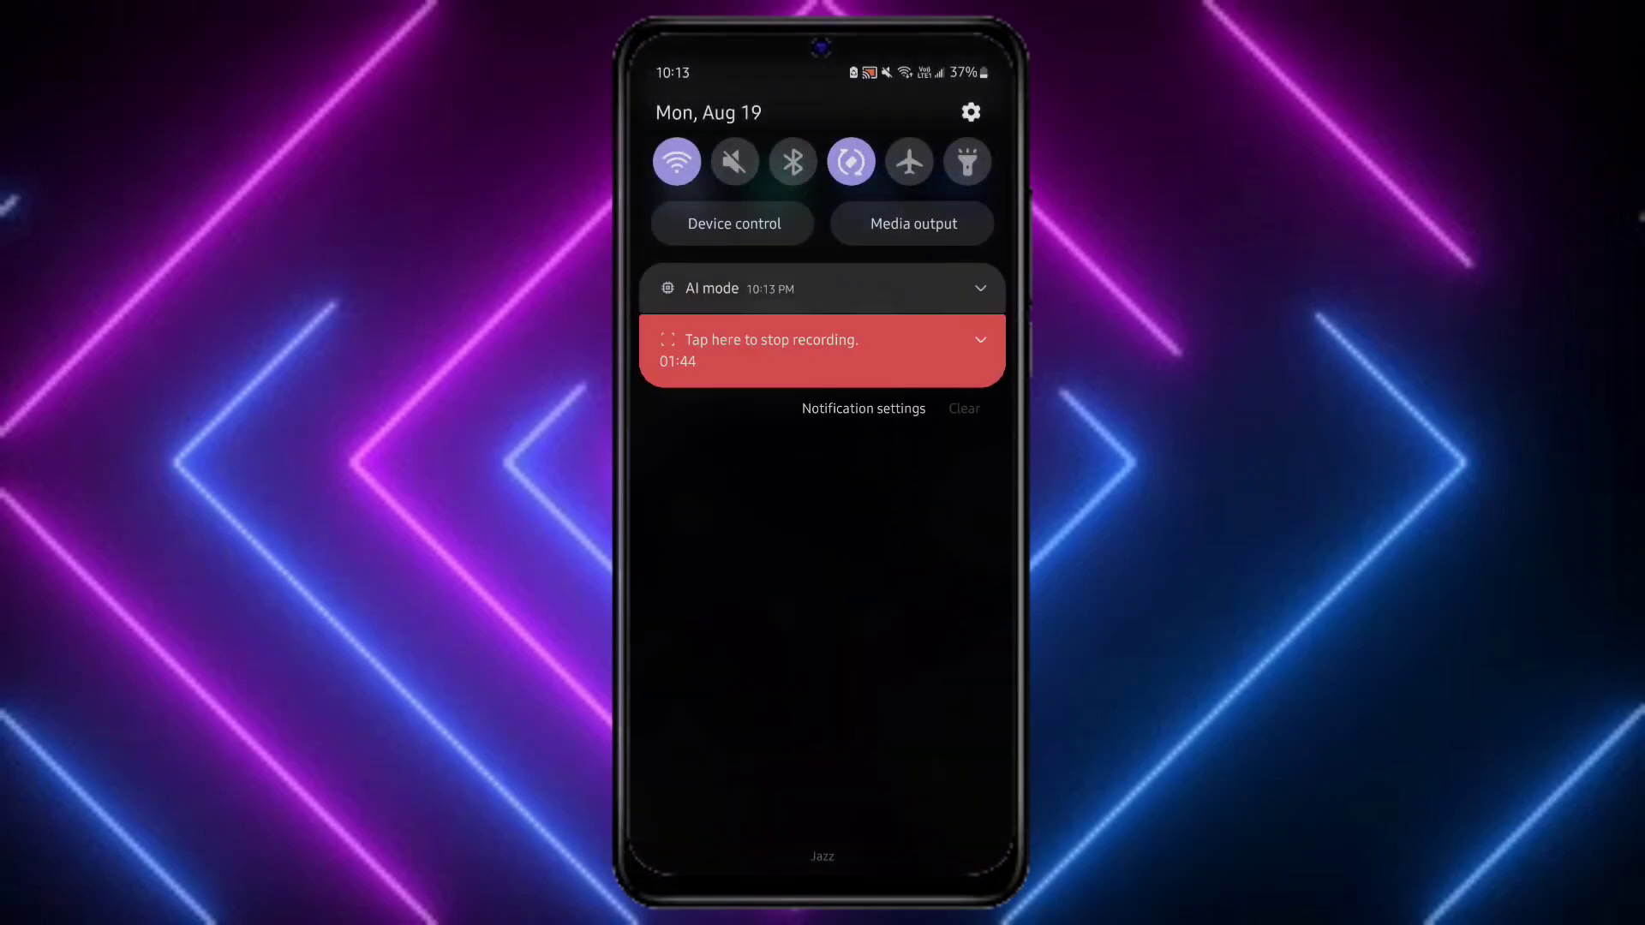
click(822, 288)
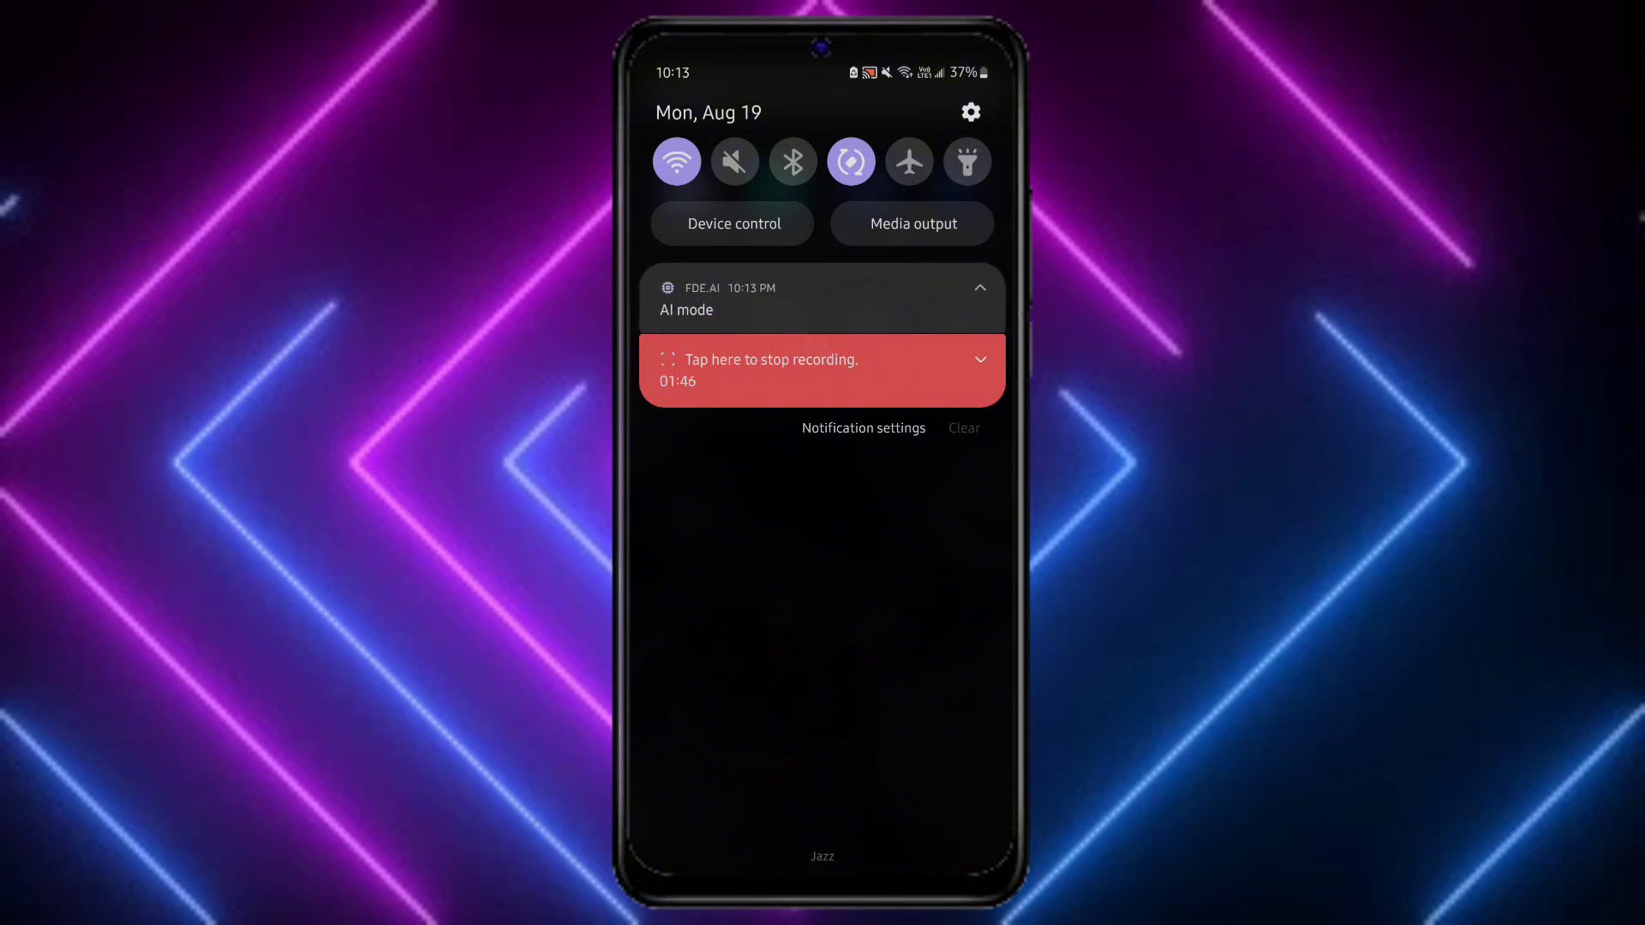